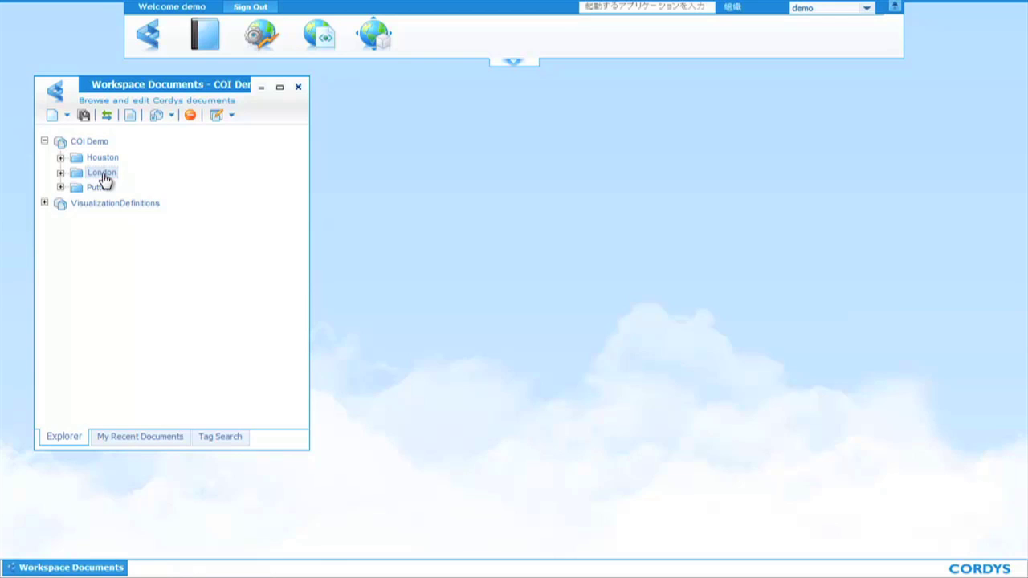
- Create a new Smart Application Model in the London folder
right_click(103, 178)
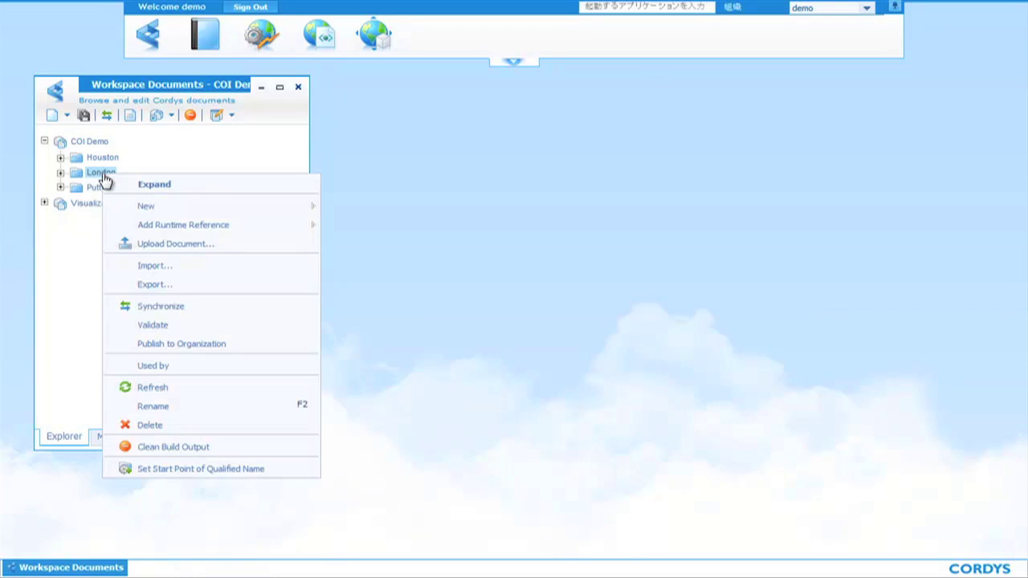
mouse_move(305, 207)
left_click(352, 231)
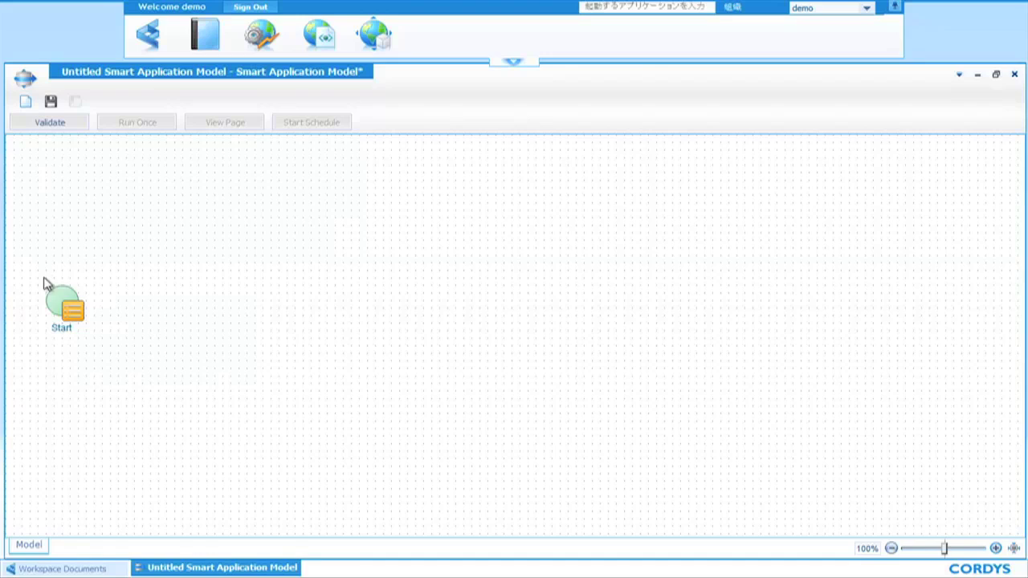
- Set the model's start condition to a Timer that repeats every Minute
mouse_move(54, 293)
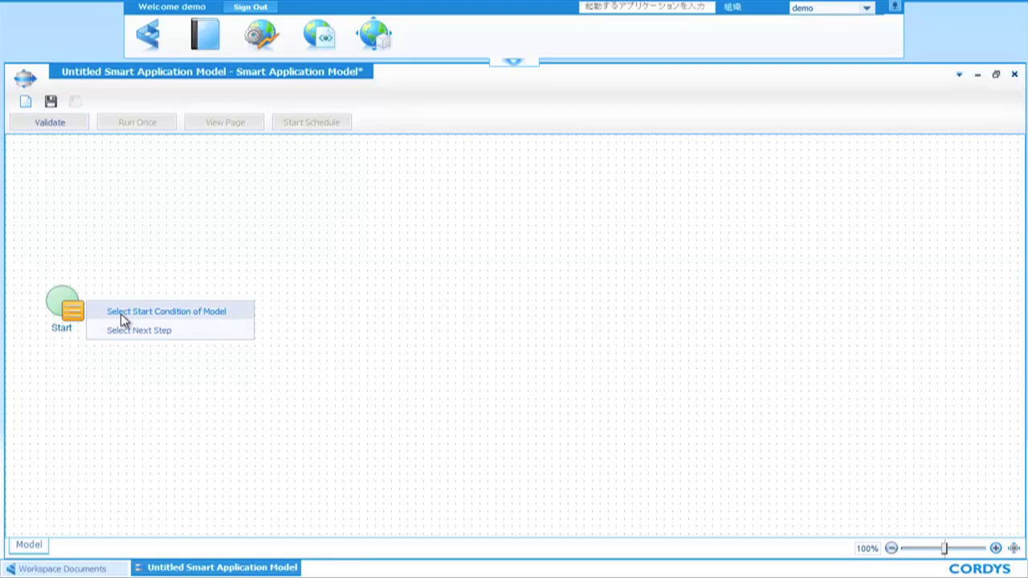
left_click(178, 315)
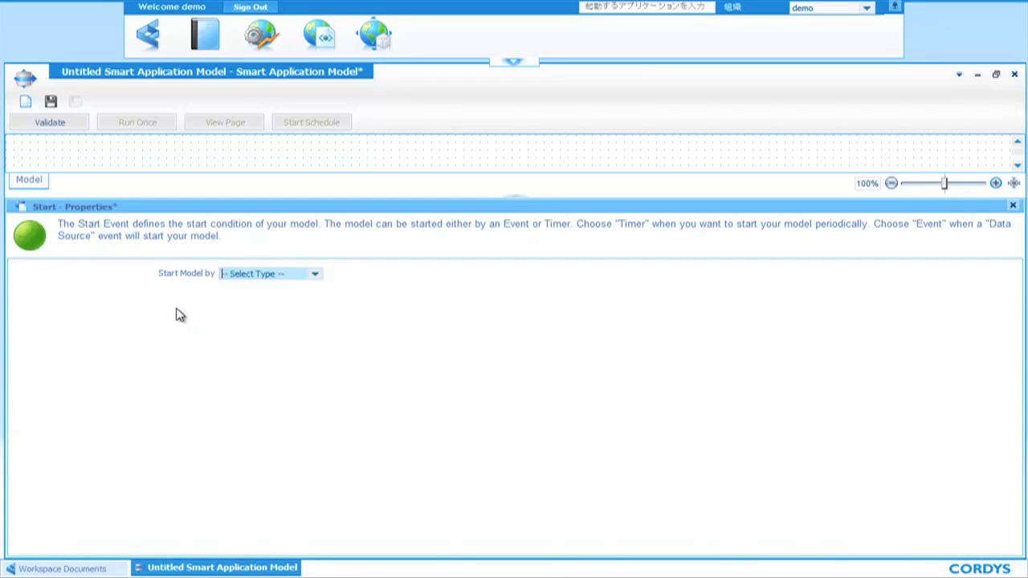
left_click(318, 275)
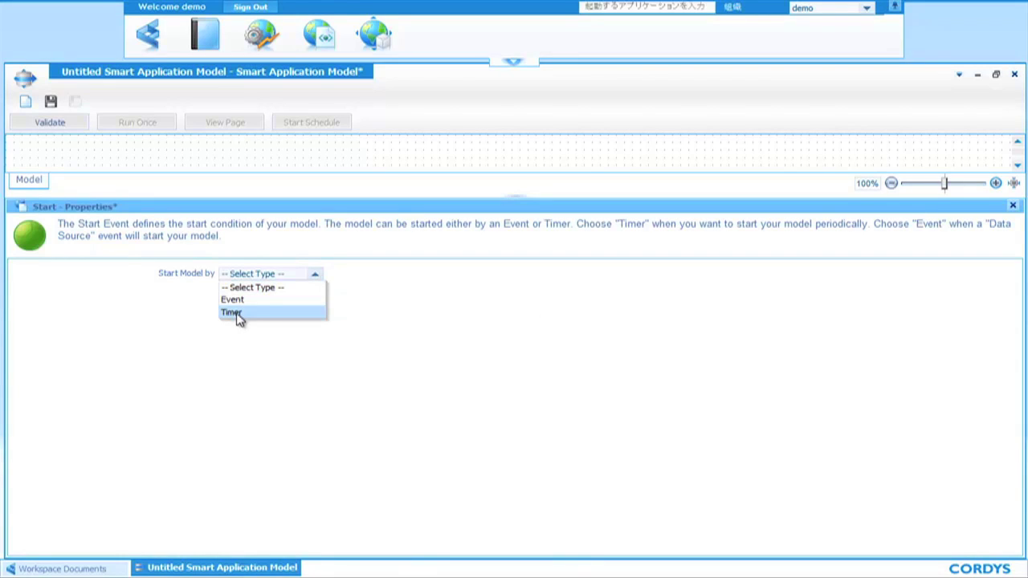
left_click(237, 314)
left_click(316, 298)
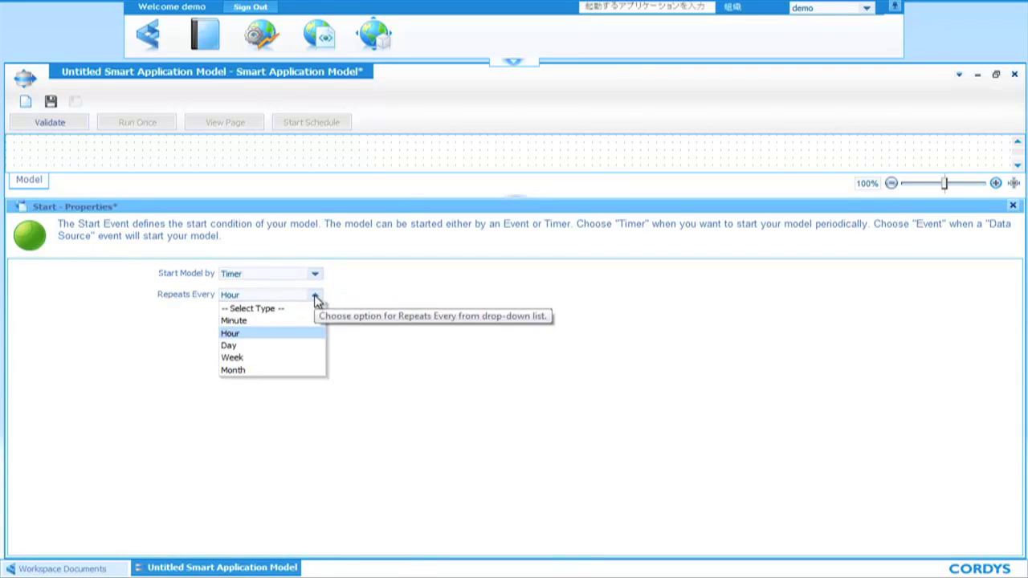
key("Up")
key("Up")
key("Return")
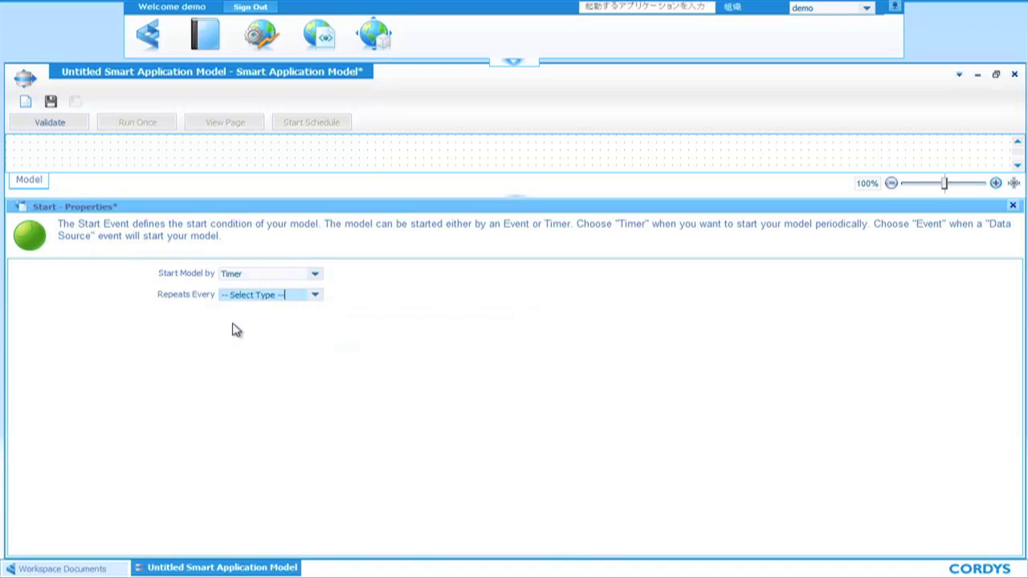
scroll(319, 299, "down", 1)
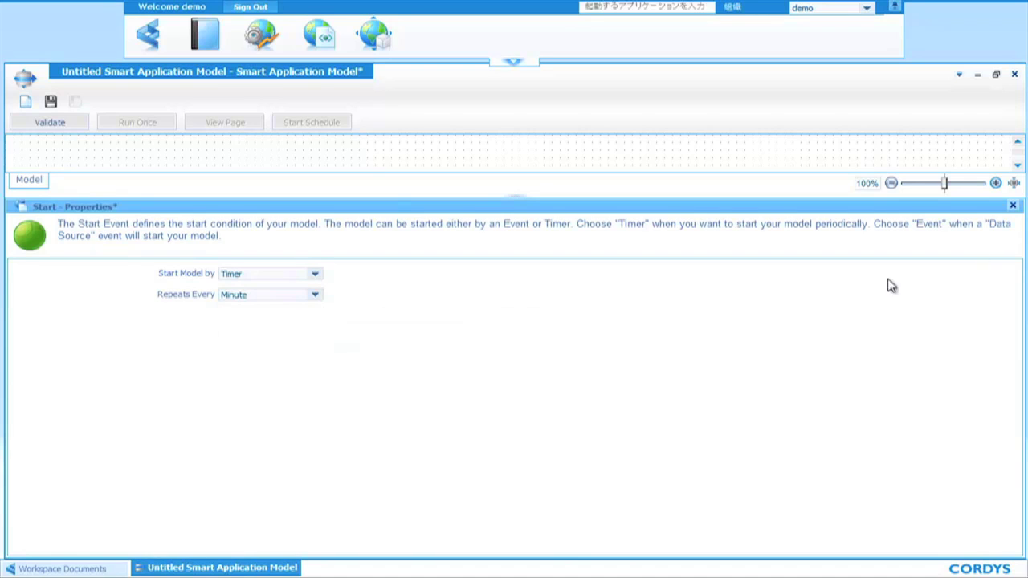
left_click(1013, 206)
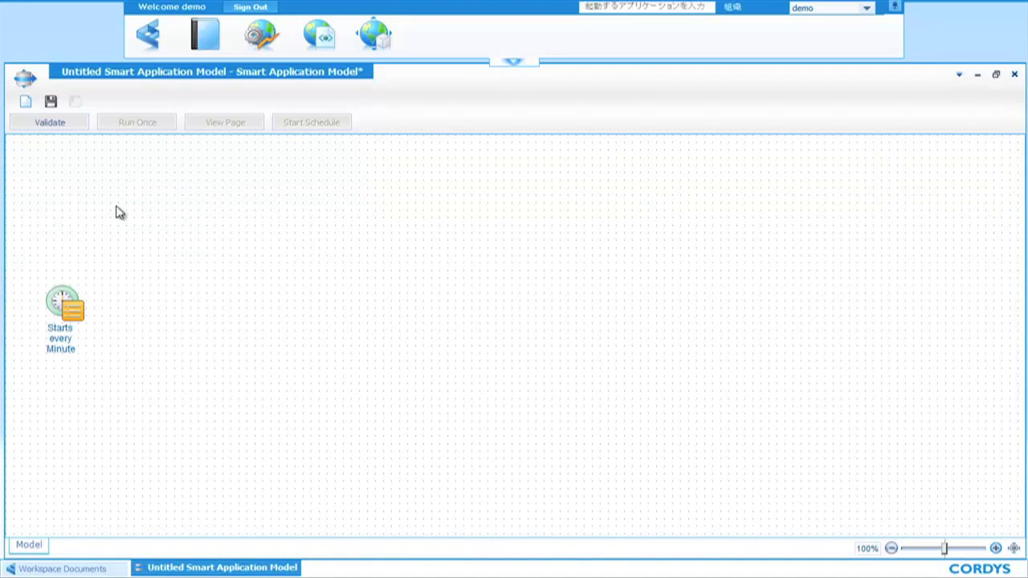
- Link a Read step after the timer start that reads BlueStarRefinery from REFINERY
mouse_move(59, 301)
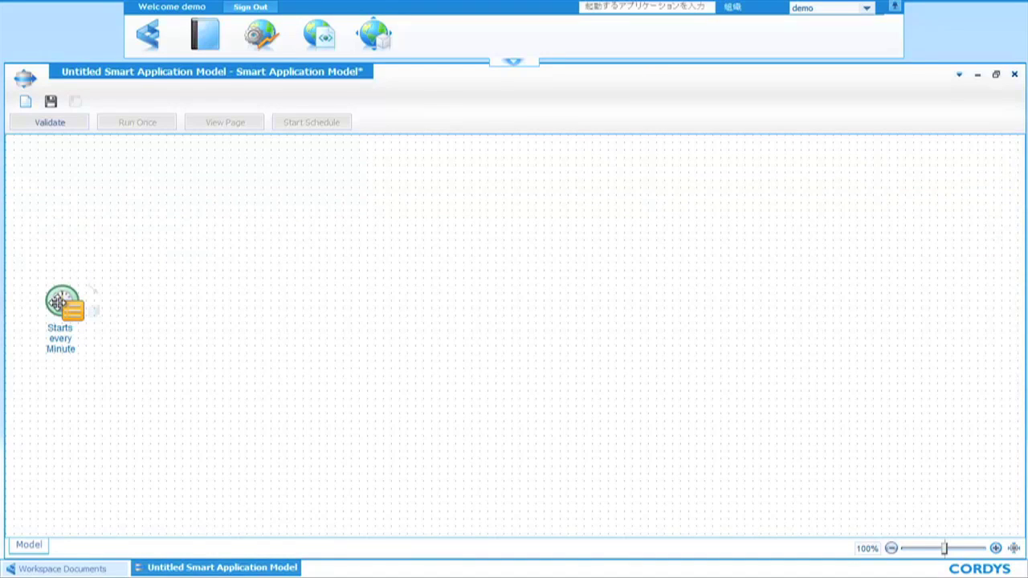
left_click_drag(101, 314, 187, 300)
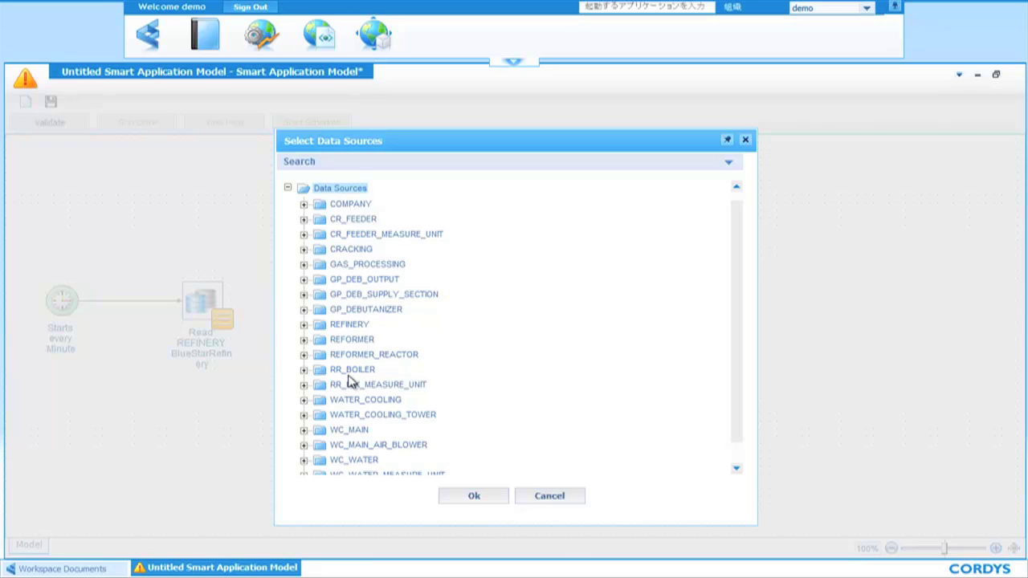
scroll(358, 281, "down", 1)
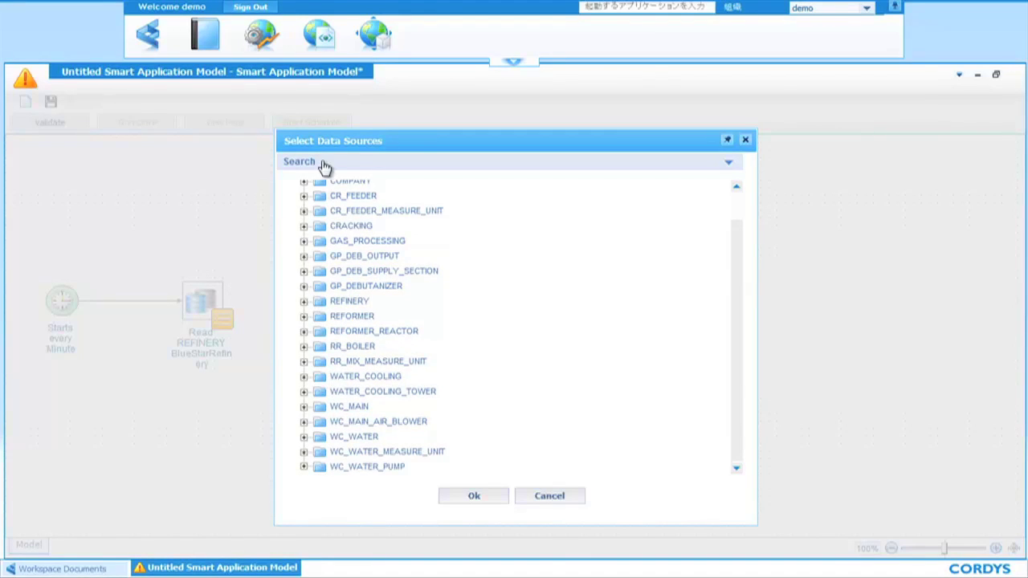
left_click(305, 301)
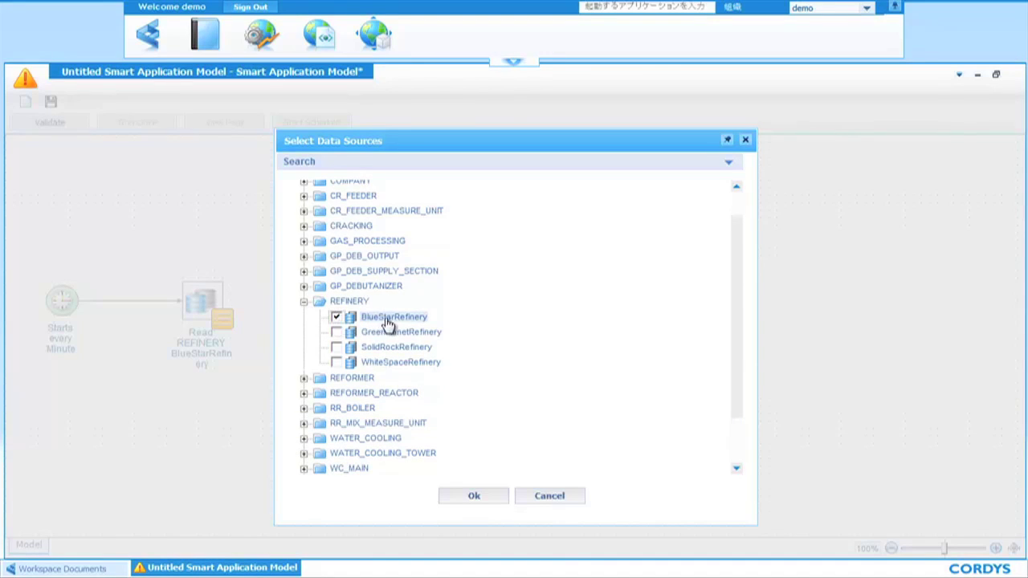
left_click(473, 497)
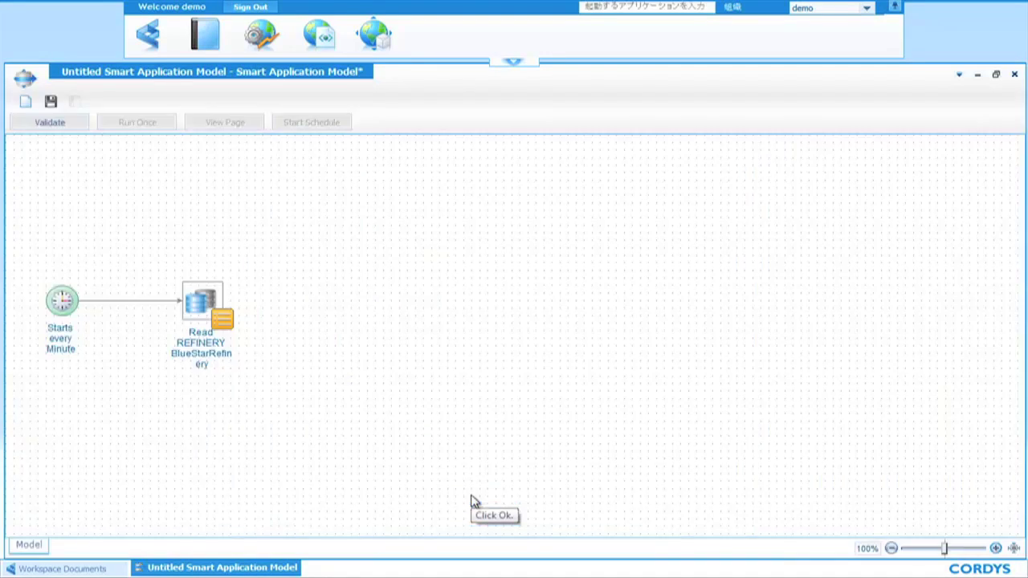
- Add a Visualization step after the Read REFINERY step and set its representation to Chart
left_click(203, 303)
left_click_drag(202, 266, 434, 301)
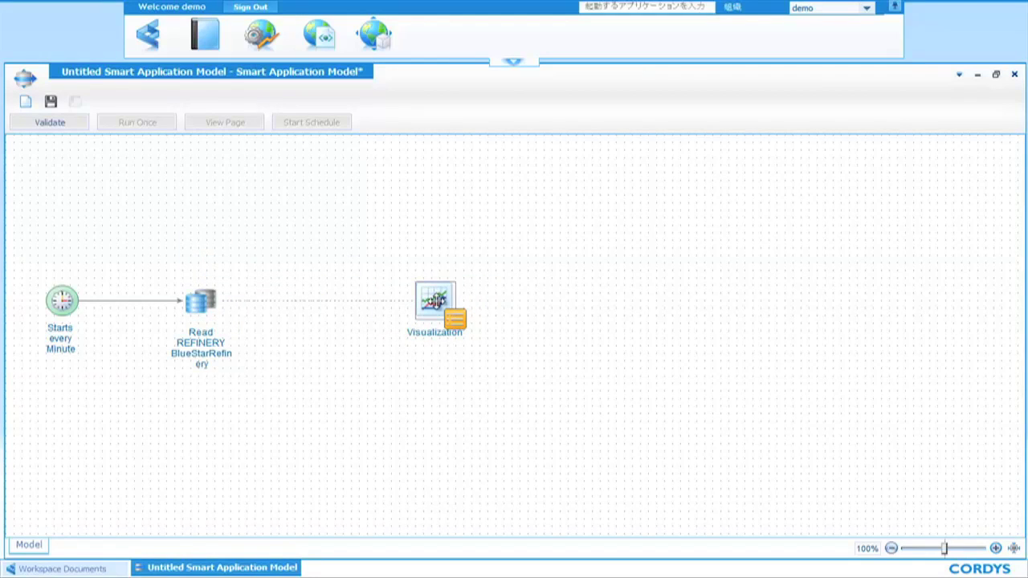
double_click(435, 301)
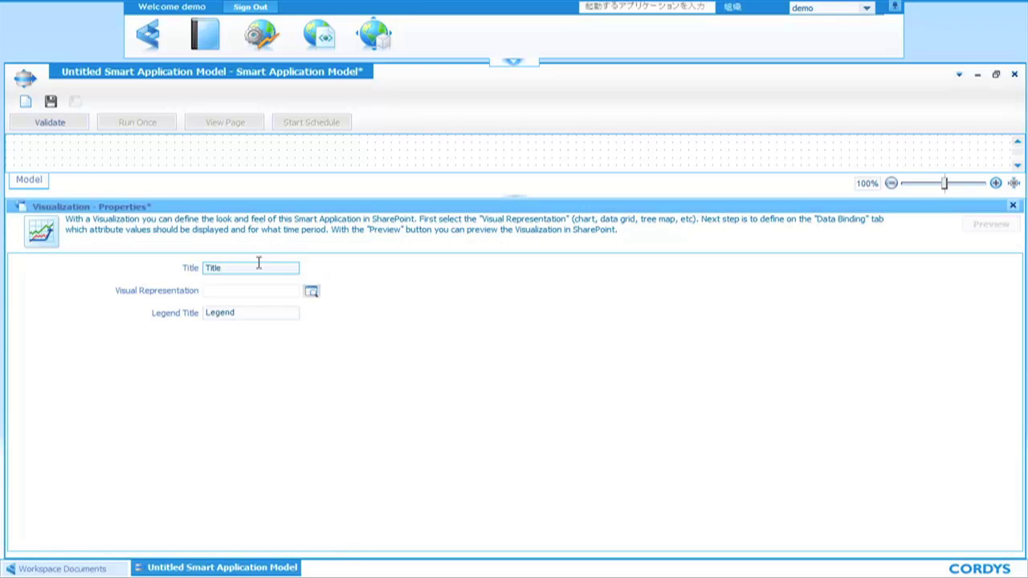
left_click(312, 294)
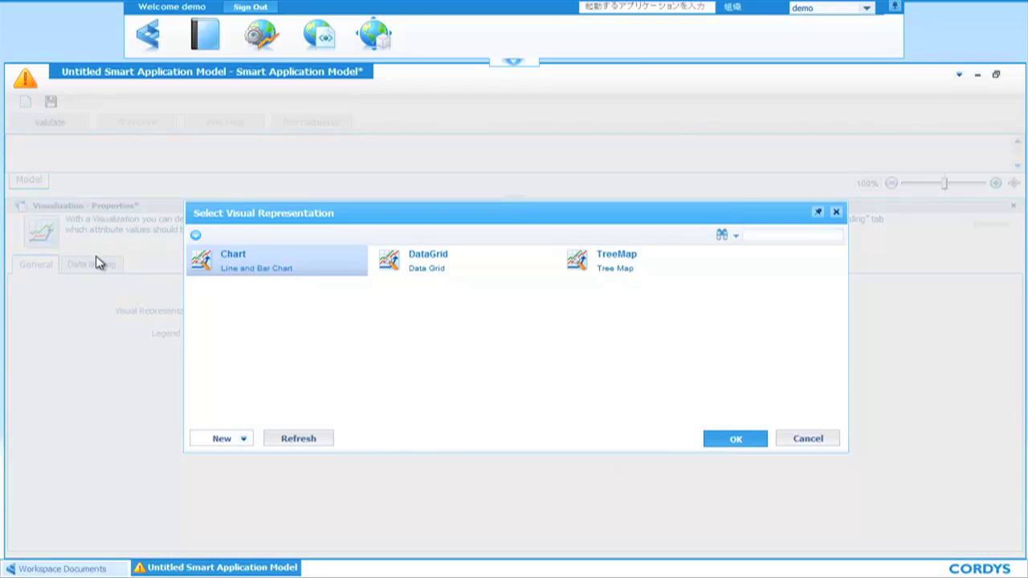
key("Return")
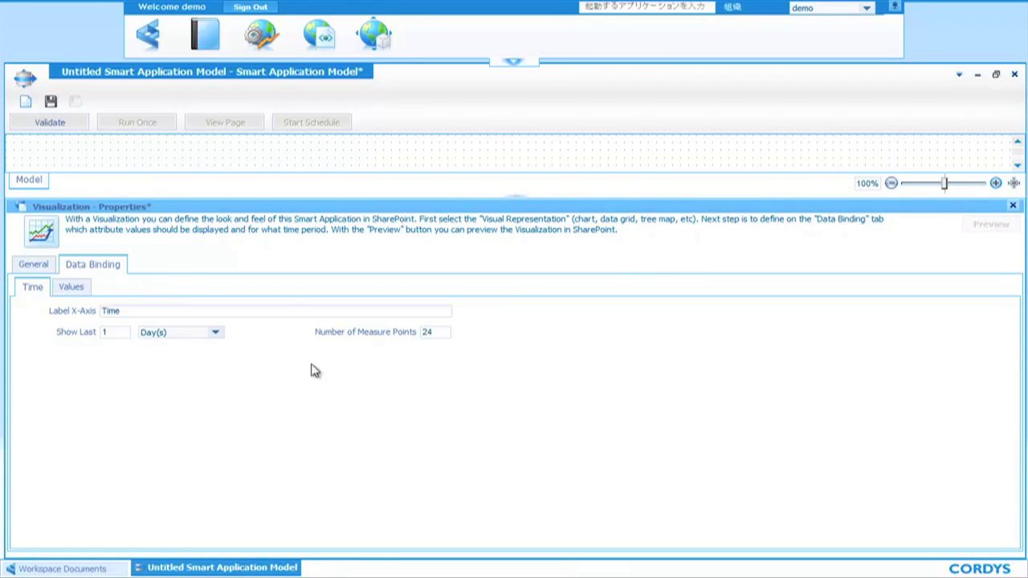
- Open the Values attribute lookup and expand REFINERY down to the Cracking attributes
left_click(72, 287)
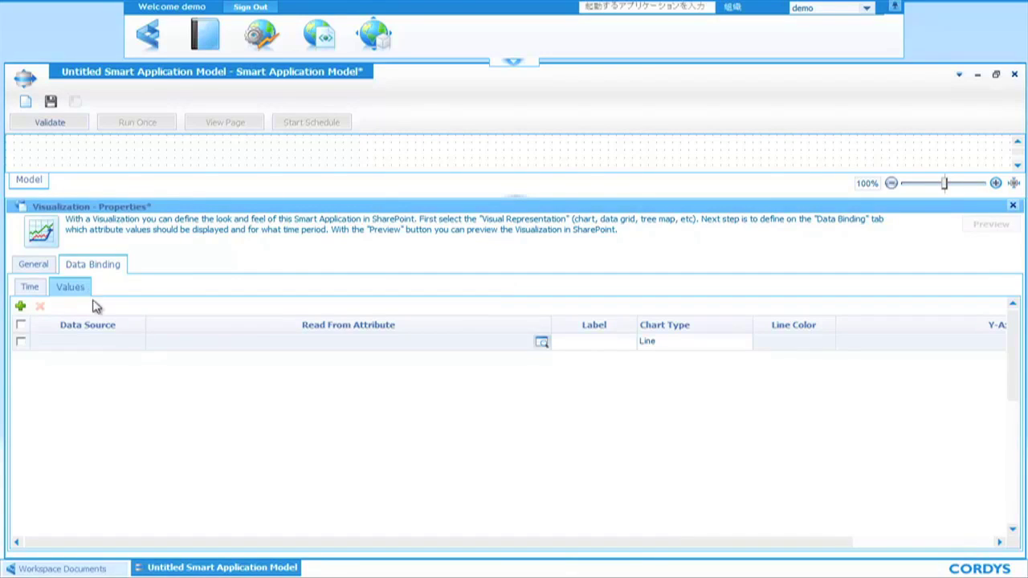
left_click(20, 308)
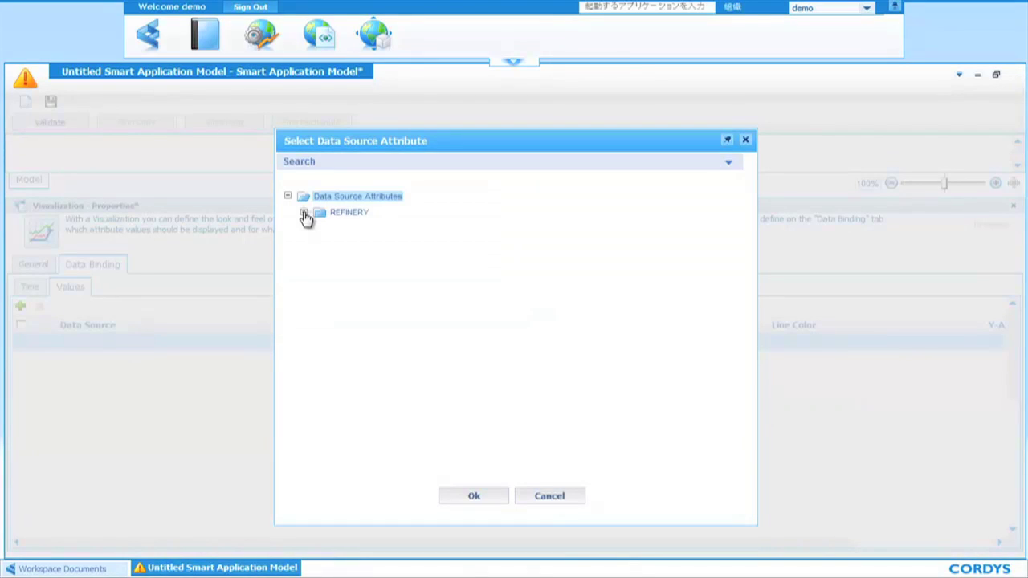
left_click(305, 214)
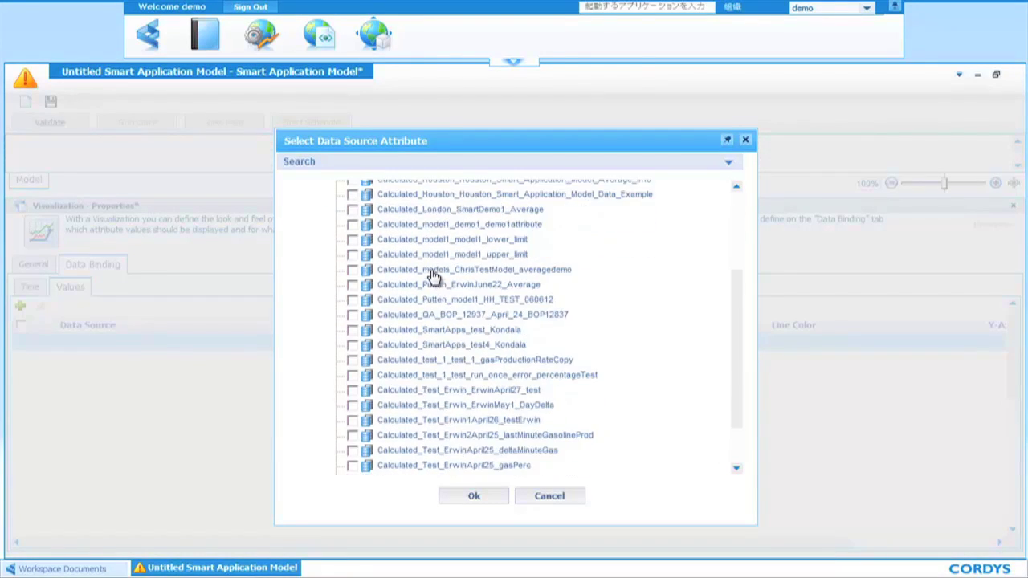
scroll(432, 275, "down", 3)
left_click(359, 432)
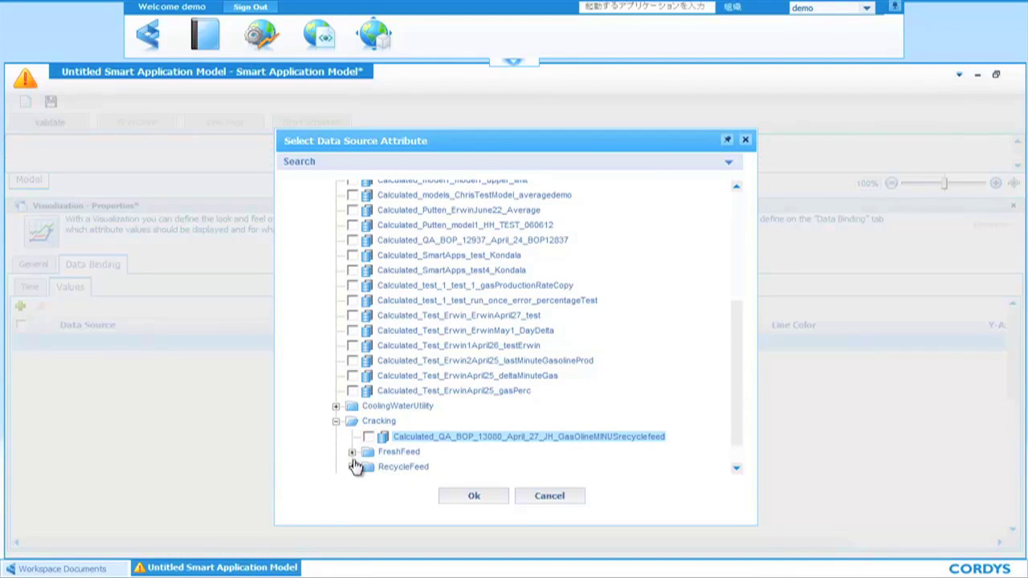
scroll(356, 467, "down", 1)
- Bind the TotalFreshFeed and TotalRecycleFeed Data_Point_Double_Value as chart lines and save
left_click(352, 419)
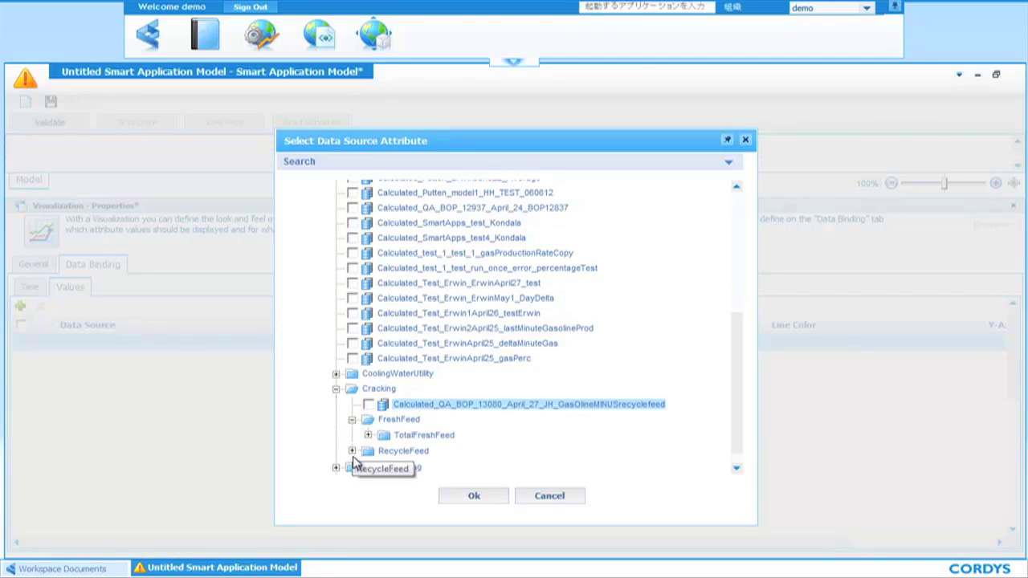
left_click(352, 450)
left_click(368, 434)
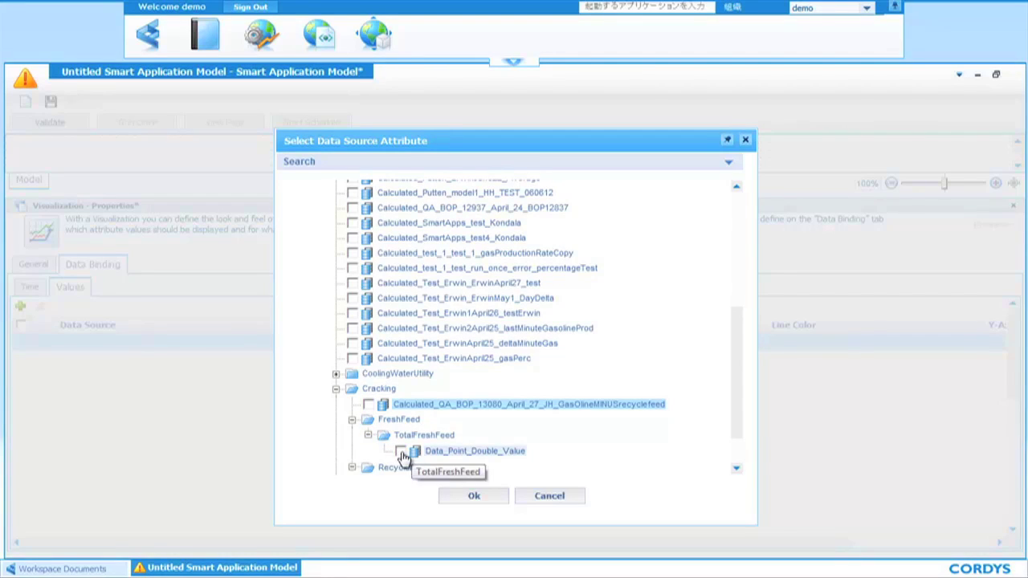
left_click(401, 452)
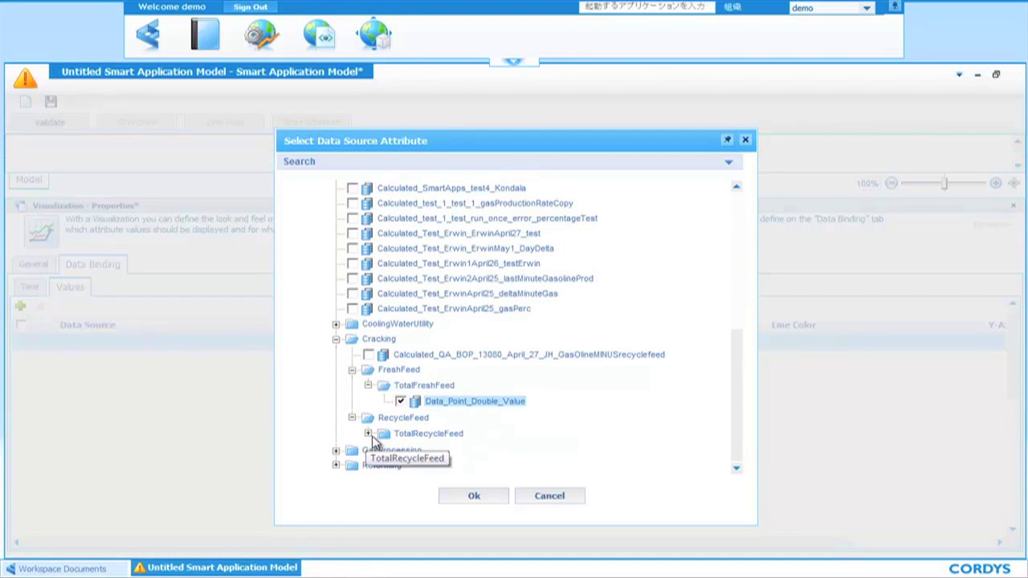
left_click(368, 433)
left_click(401, 450)
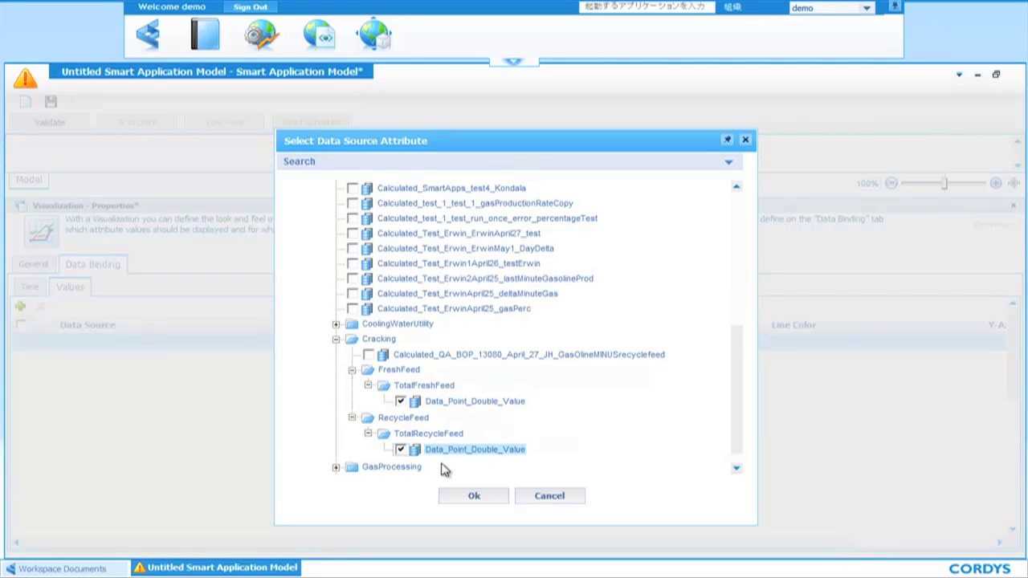
left_click(475, 499)
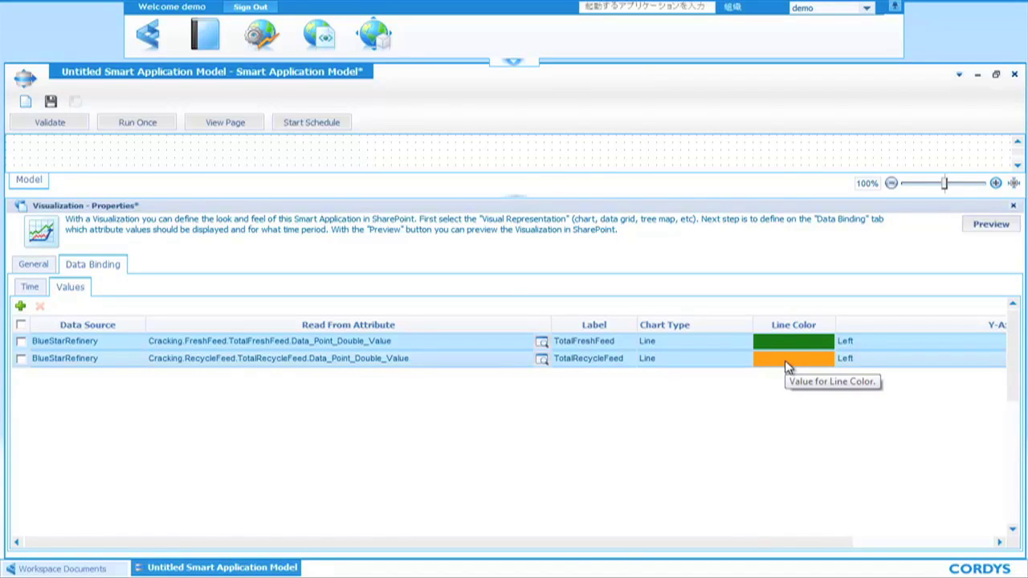
key("ctrl+s")
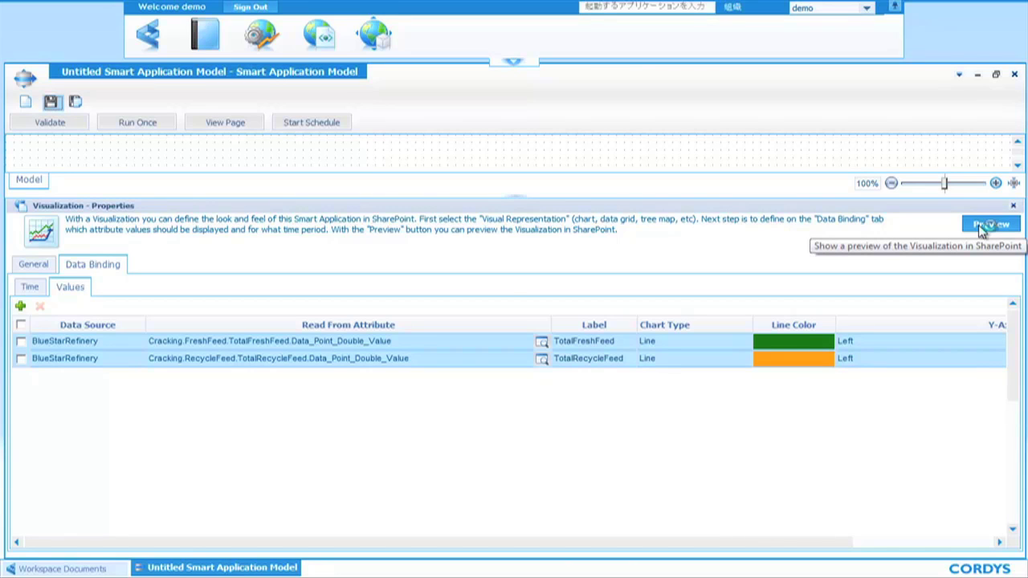
- Preview the fresh and recycle feed line chart full screen, then close the preview and properties panel
left_click(980, 228)
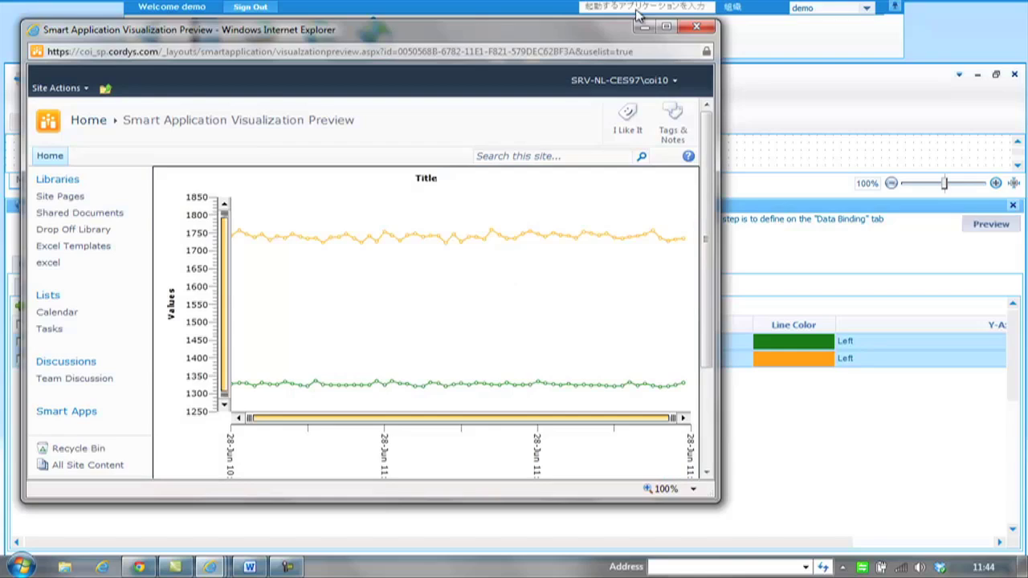
left_click(665, 26)
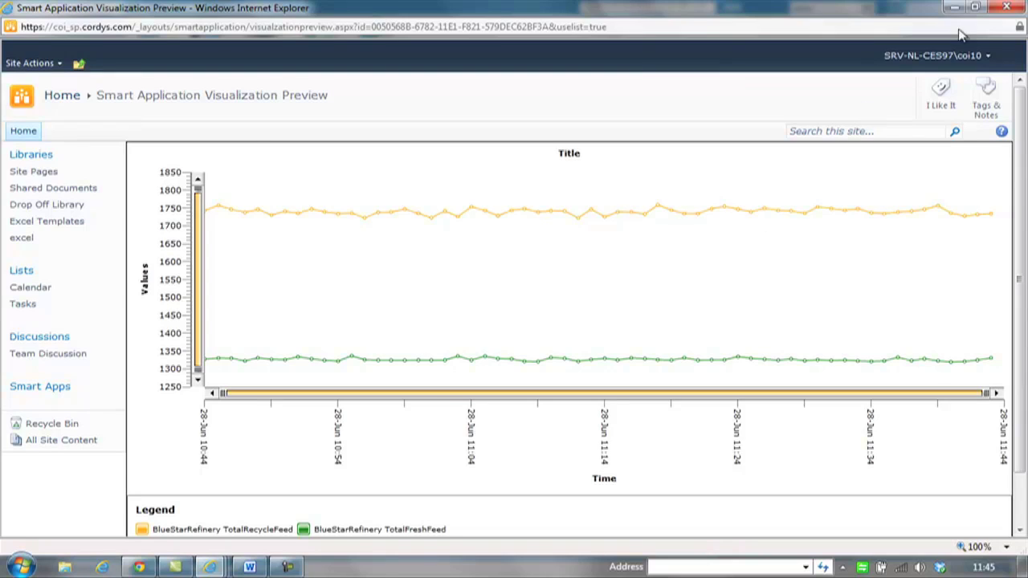
left_click(1007, 8)
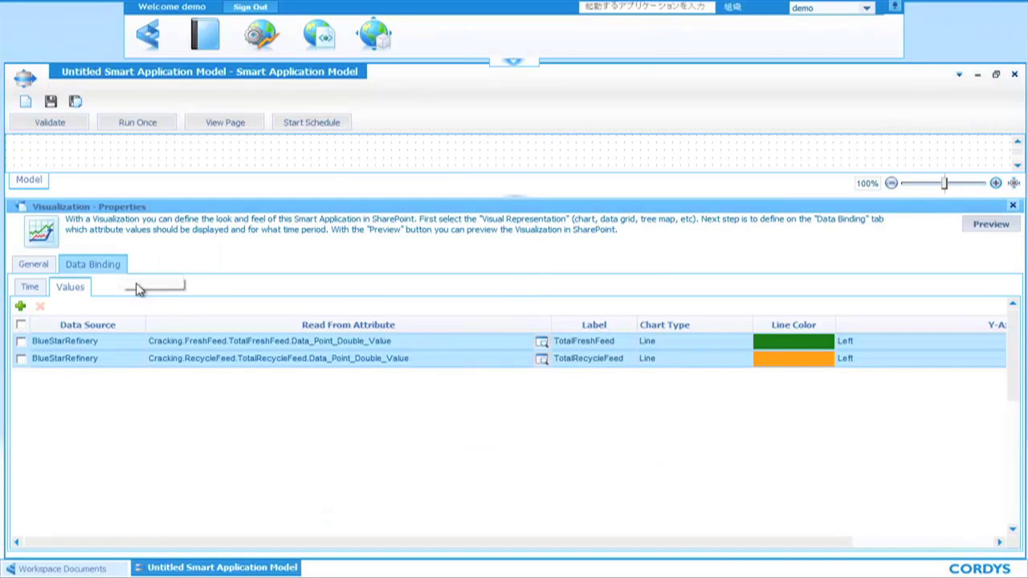
left_click(1013, 206)
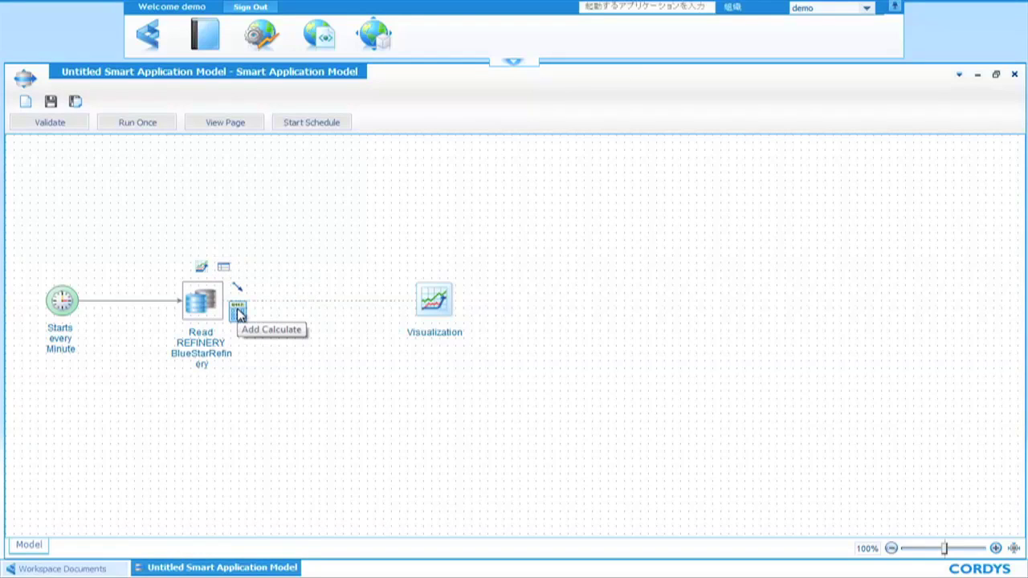
- Add a Calculation step after the Read step and open its workbook in Excel
left_click(321, 202)
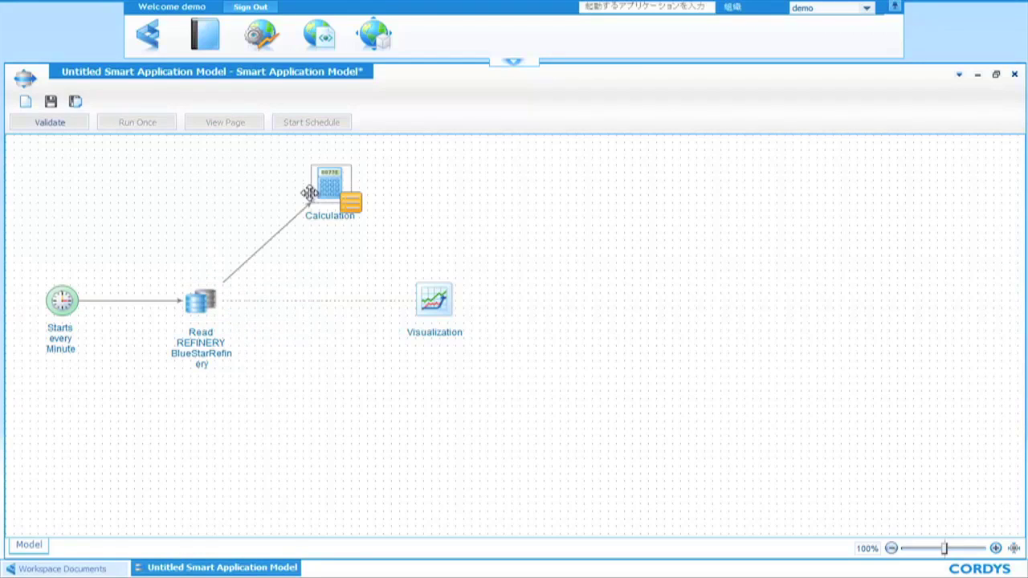
left_click(298, 193)
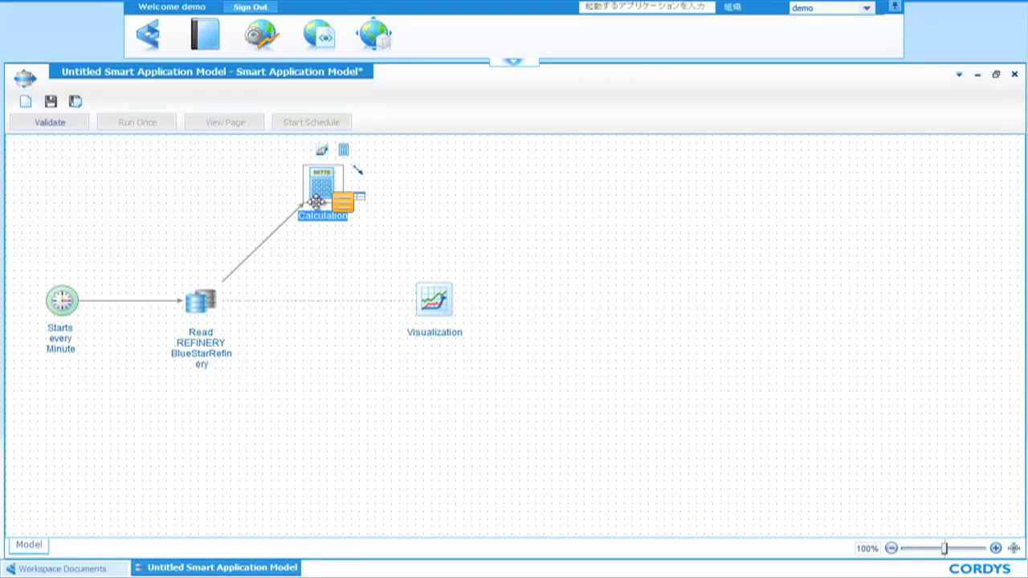
left_click(322, 183)
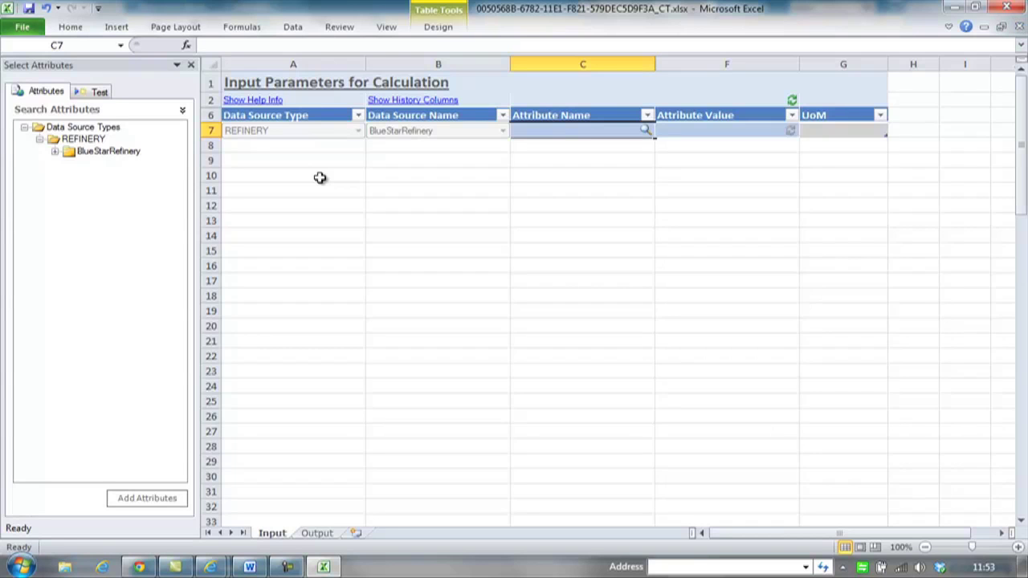
- Add the TotalFreshFeed and TotalRecycleFeed data points as inputs, then open the Output sheet
left_click(55, 151)
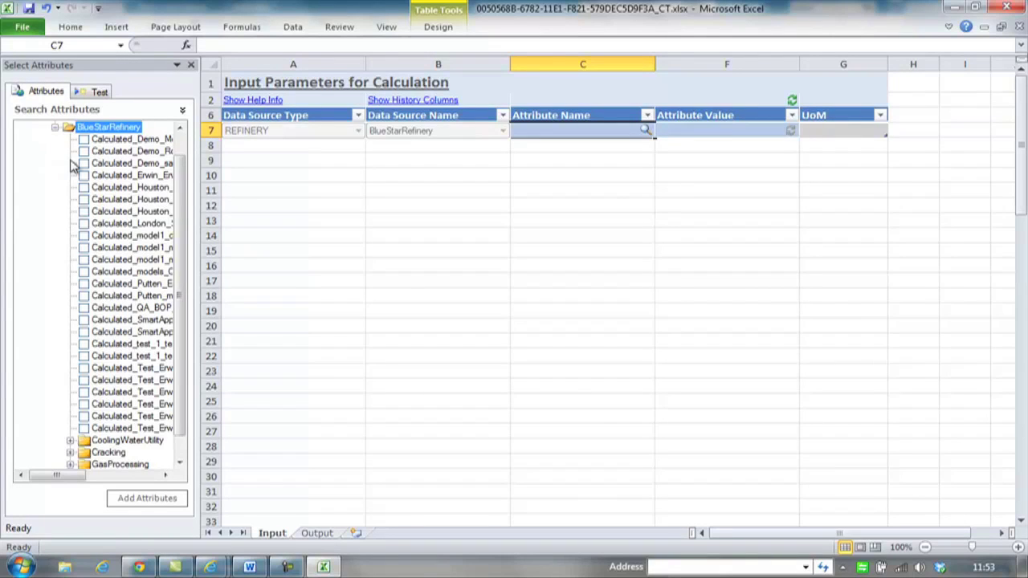
scroll(80, 241, "down", 1)
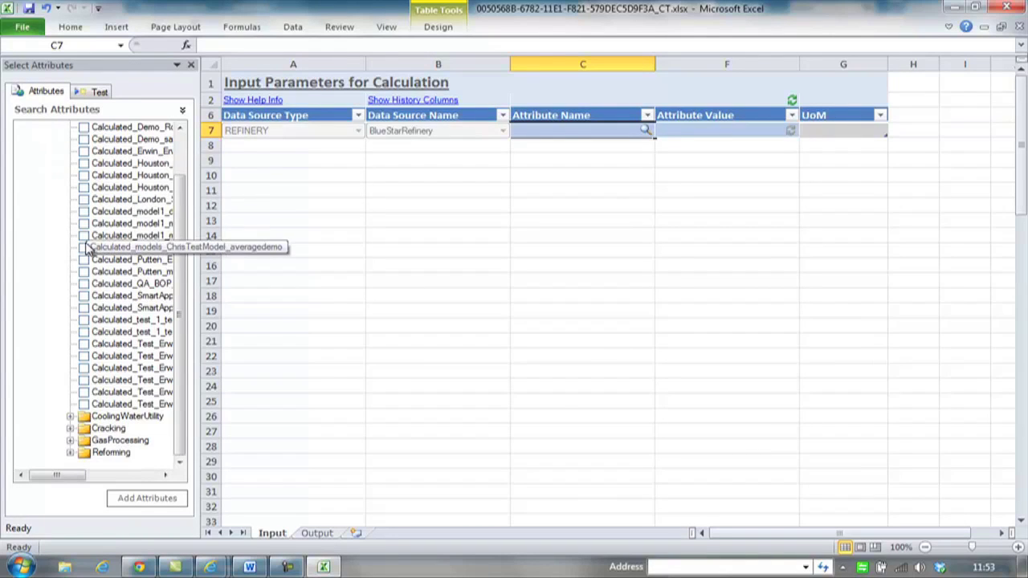
left_click(70, 429)
left_click(85, 441)
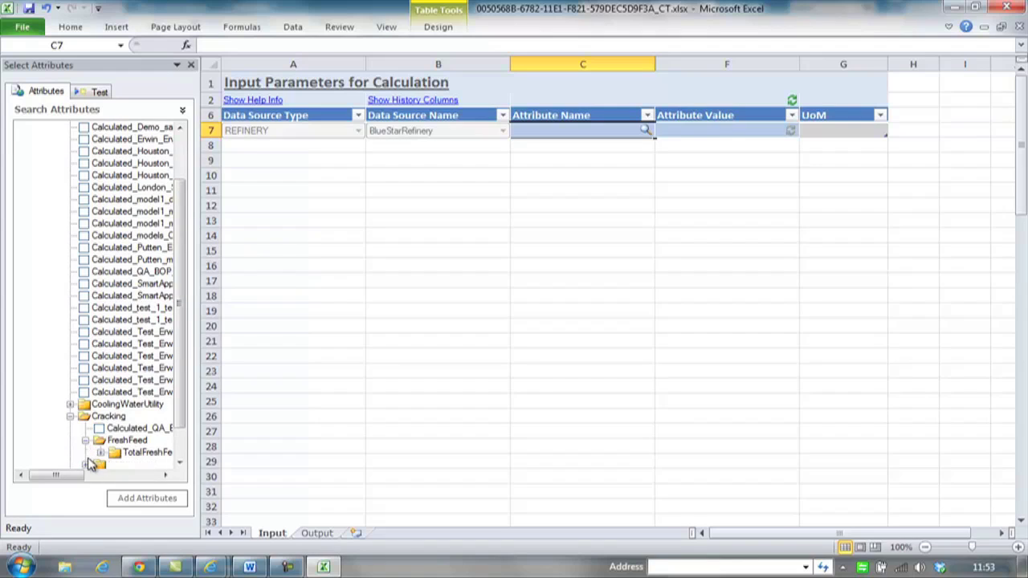
left_click(85, 464)
scroll(92, 462, "down", 1)
left_click(101, 404)
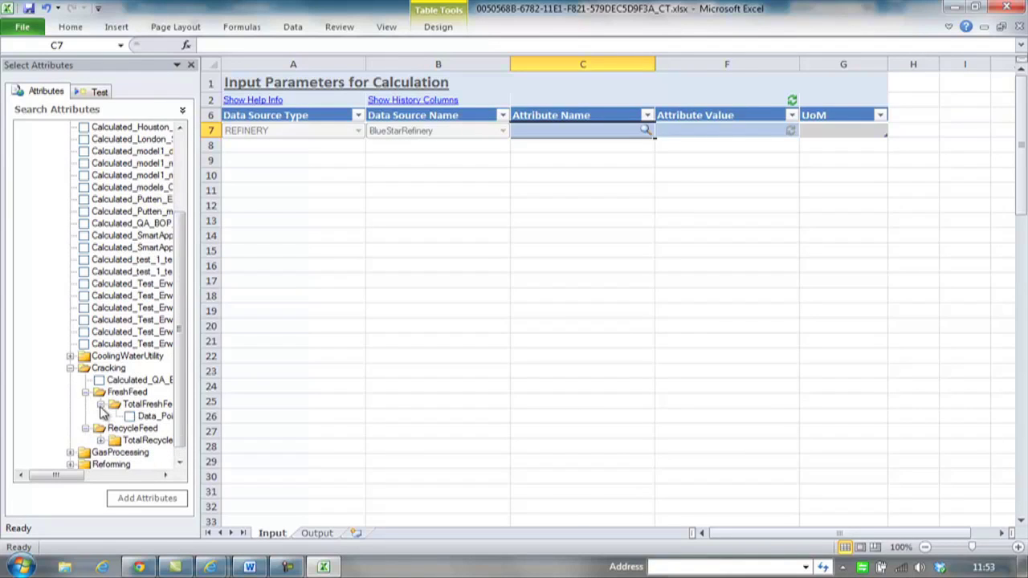
left_click(100, 440)
left_click(129, 416)
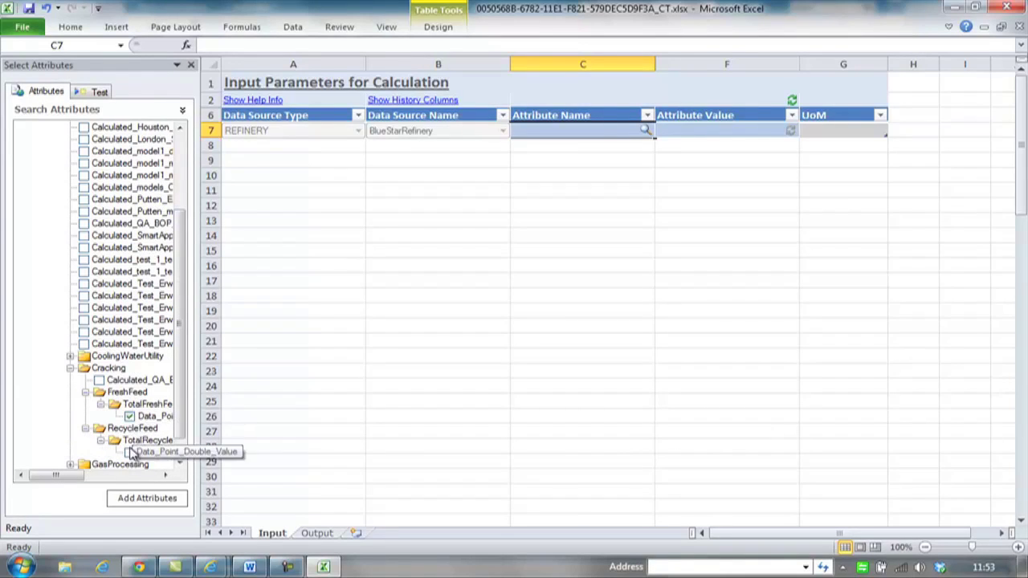
left_click(129, 453)
left_click(140, 498)
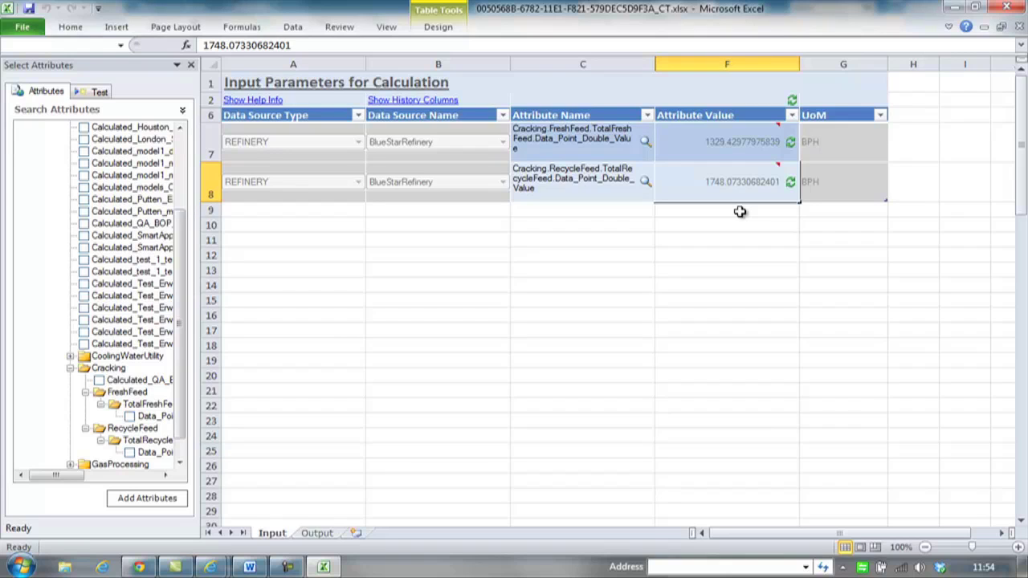
left_click(317, 533)
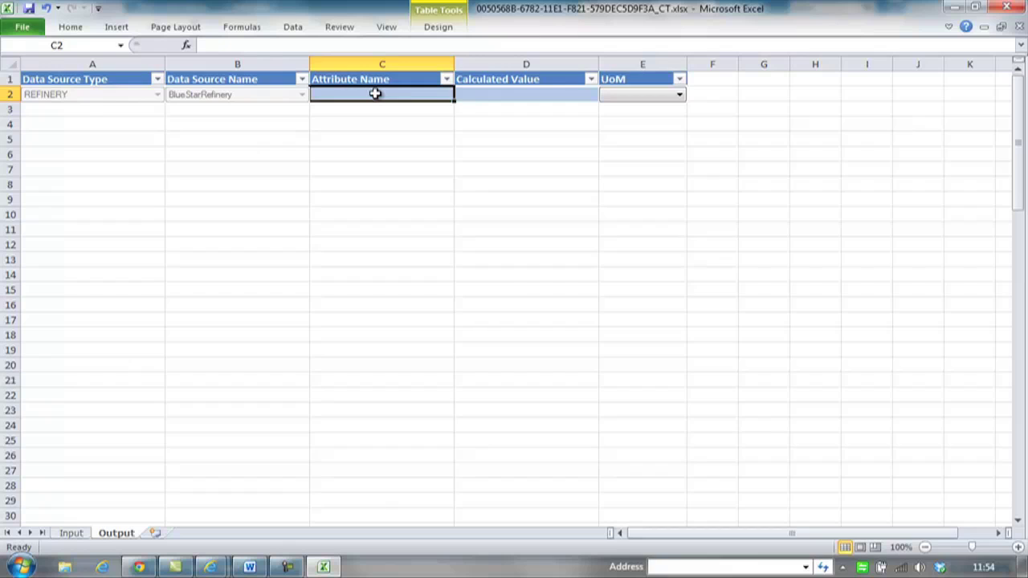
- Create an Average output with formula =(Input!F7+Input!F8)/2, then save and close the workbook
type("Average")
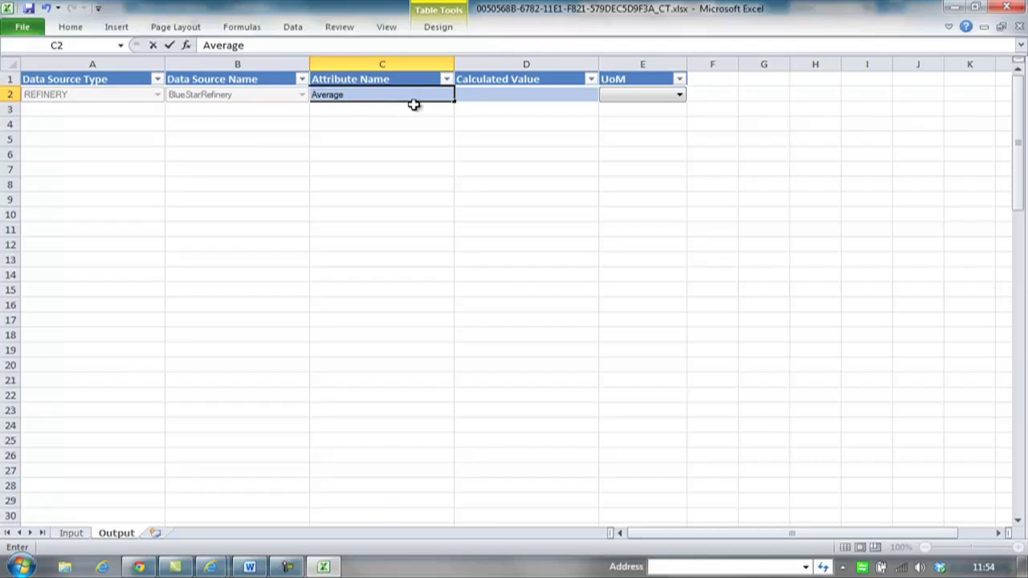
left_click(477, 97)
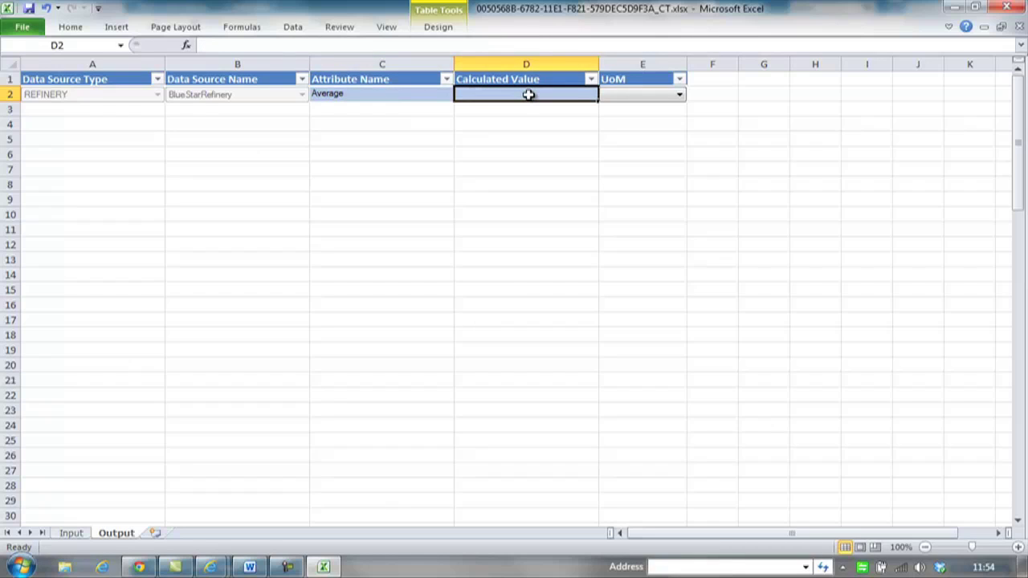
double_click(530, 97)
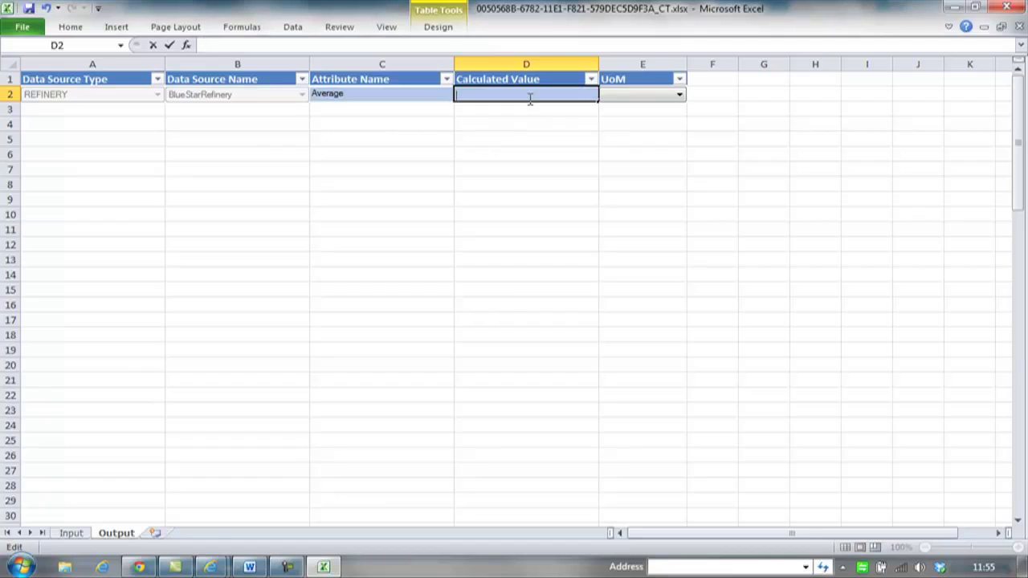
type("=(Input!F7+Input!F8 )/2")
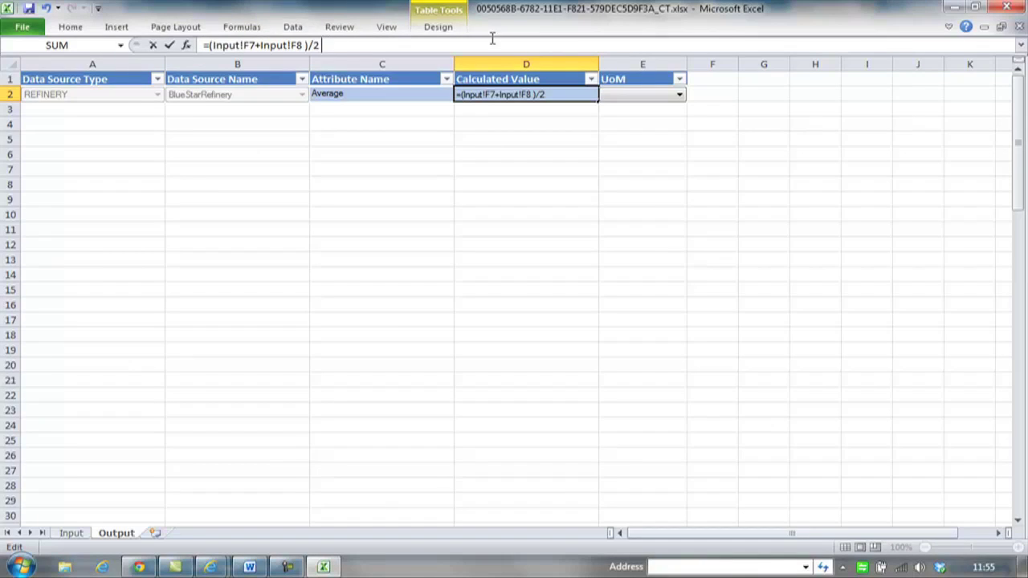
key("ctrl+Return")
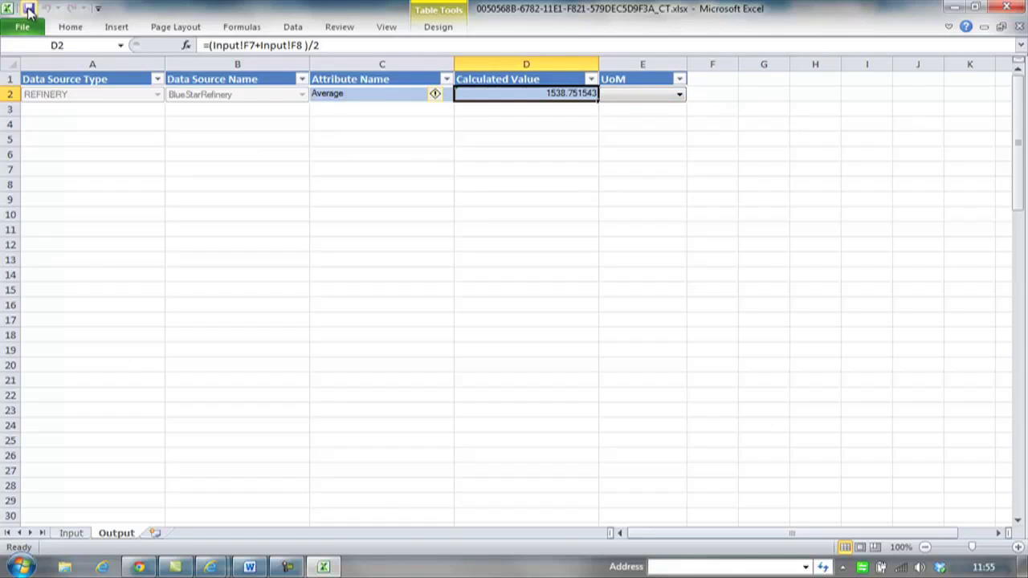
left_click(28, 12)
left_click(1006, 8)
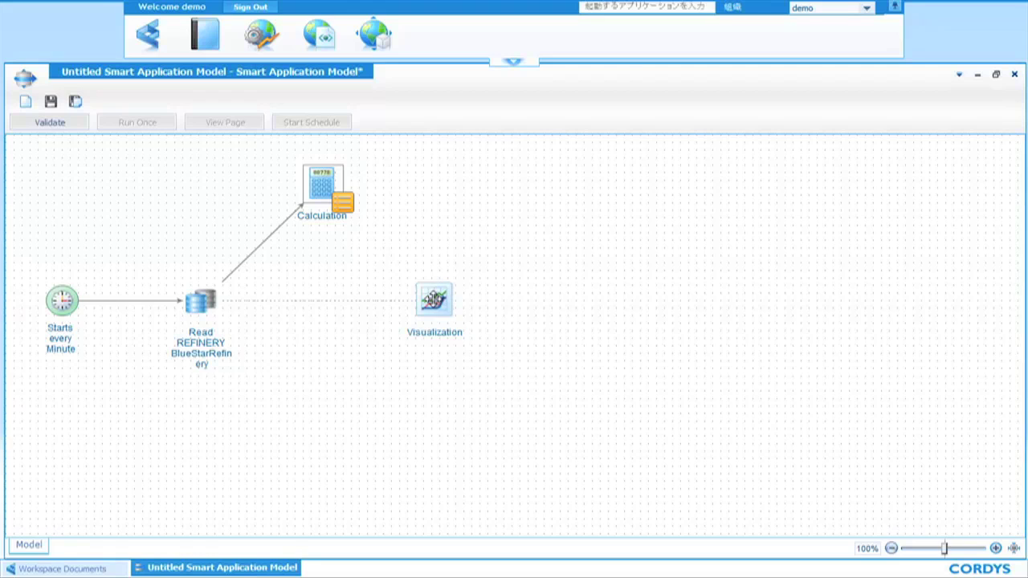
- Bind Calculated_London_SmartDemo1_Average as a third value series on the chart and save
double_click(434, 299)
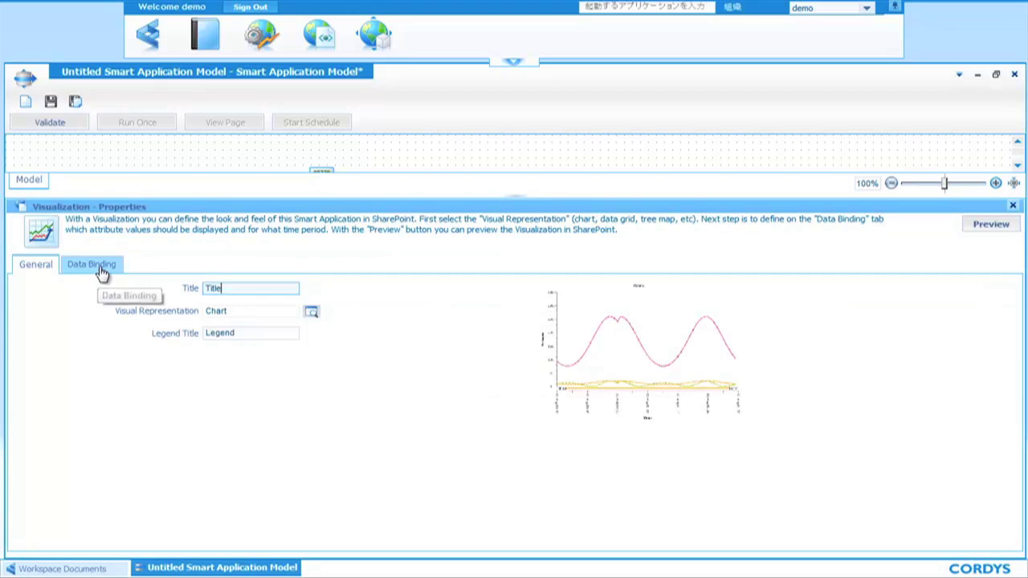
left_click(102, 273)
left_click(70, 287)
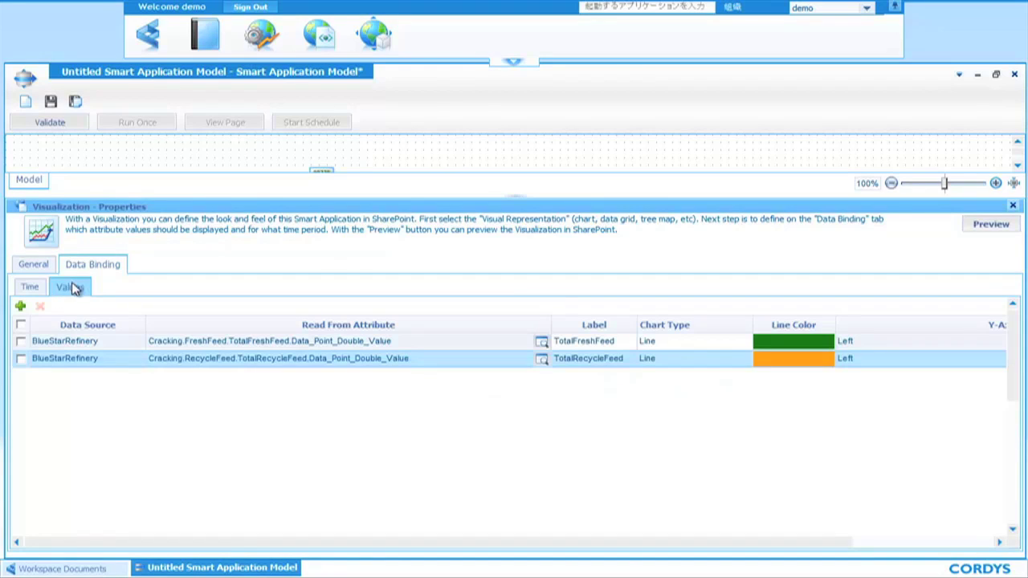
left_click(21, 309)
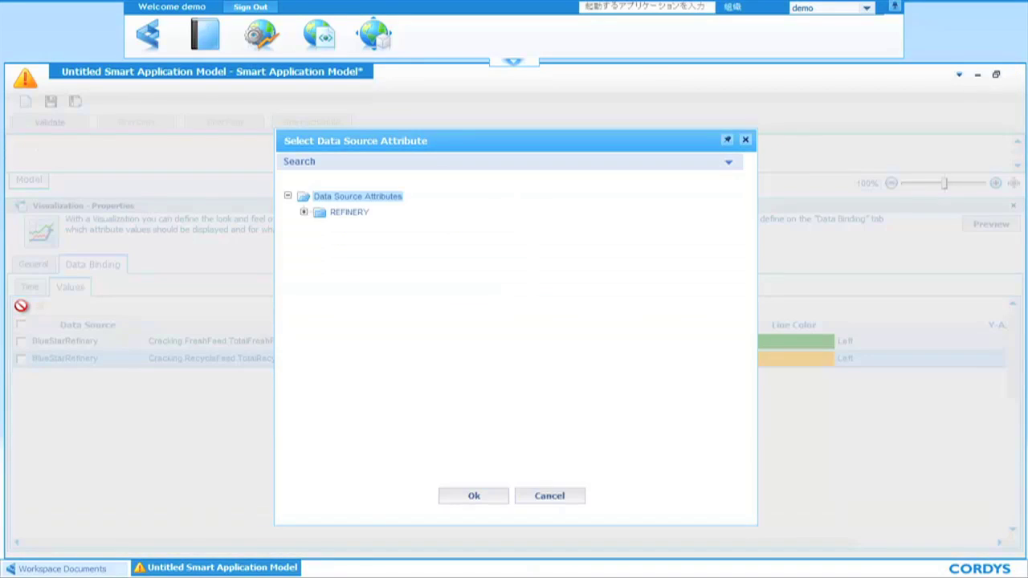
left_click(304, 213)
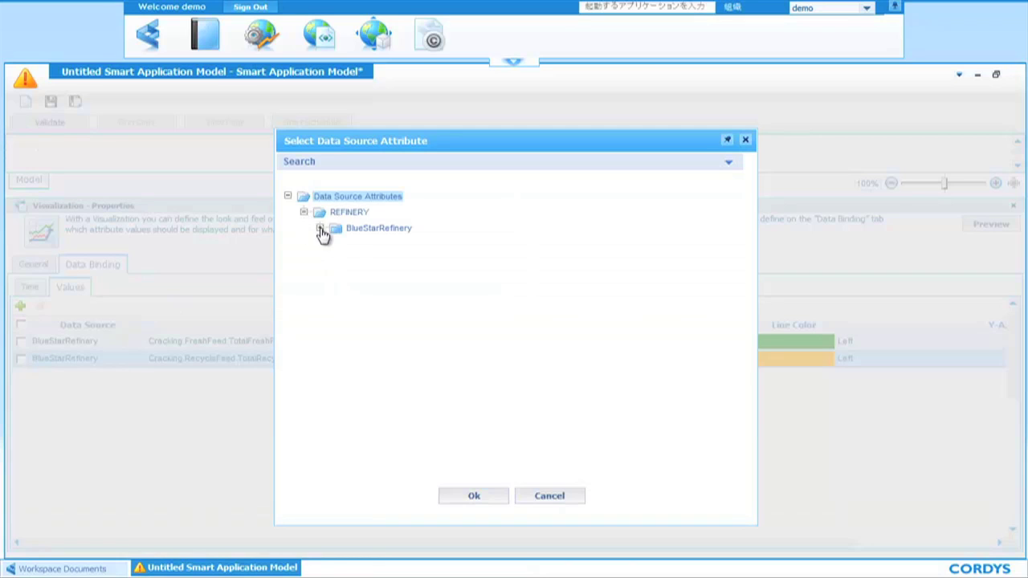
left_click(319, 230)
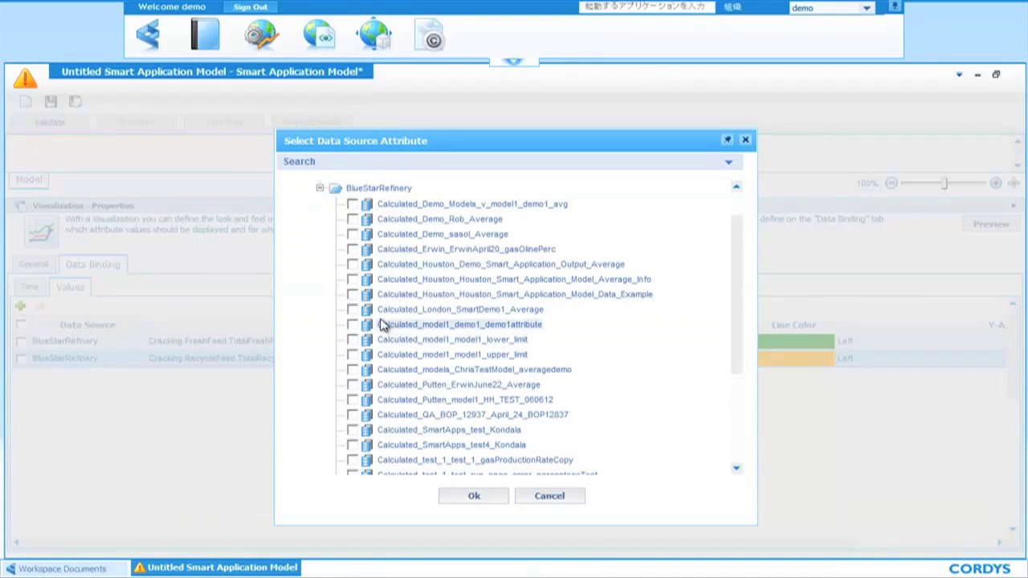
left_click(353, 310)
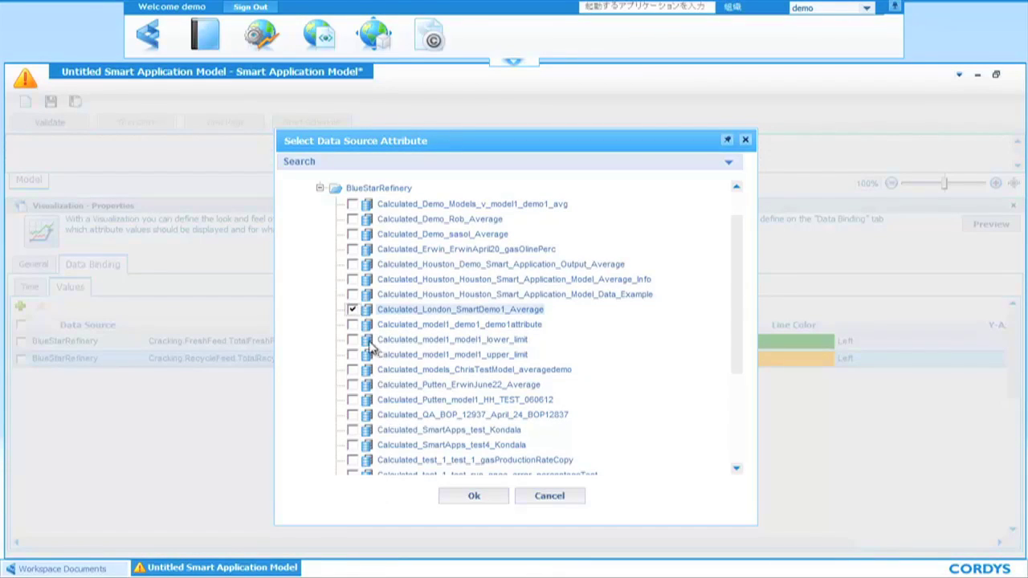
left_click(472, 498)
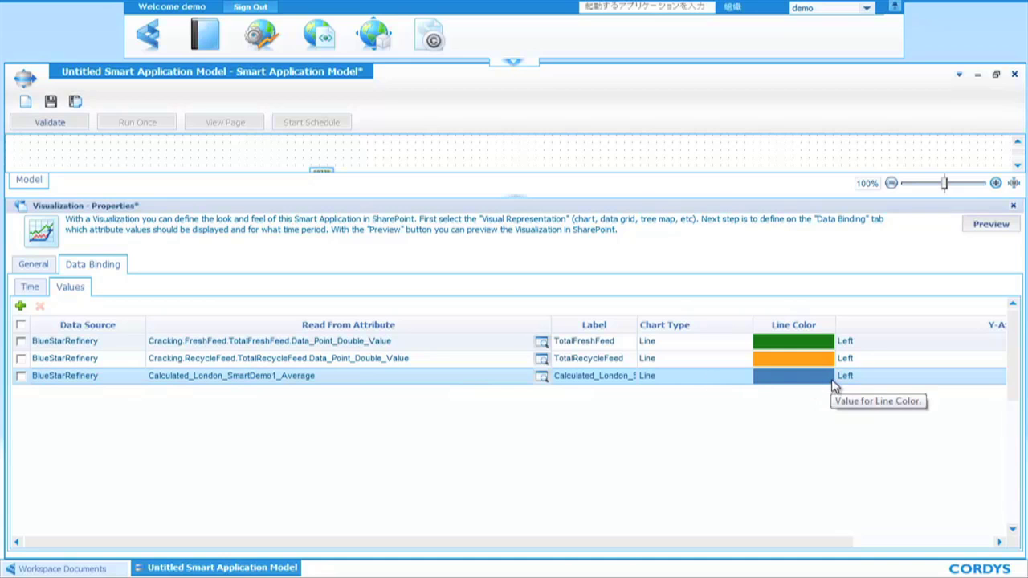
key("ctrl+s")
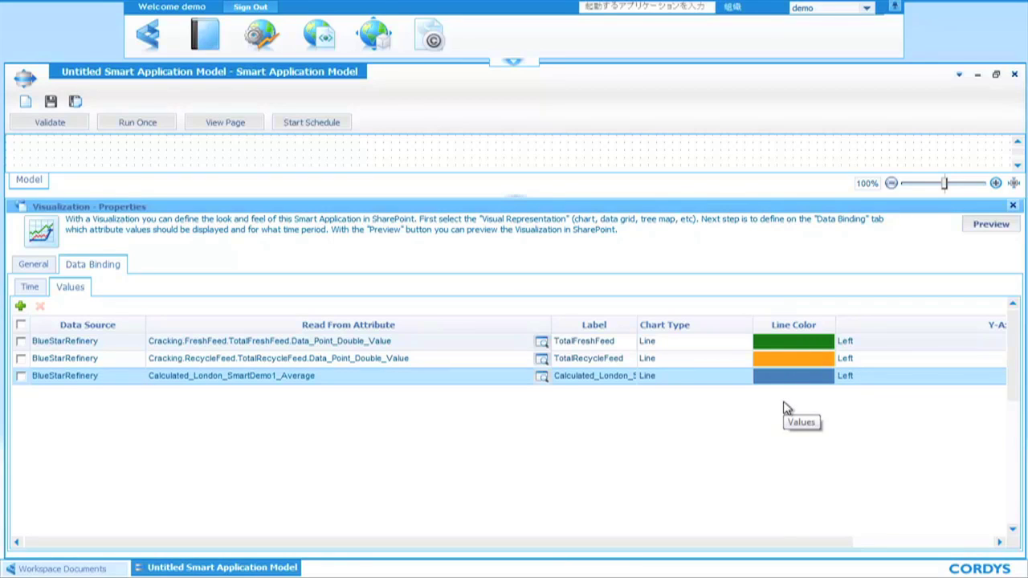
- Start the model's schedule and generate its viewing page
left_click(318, 125)
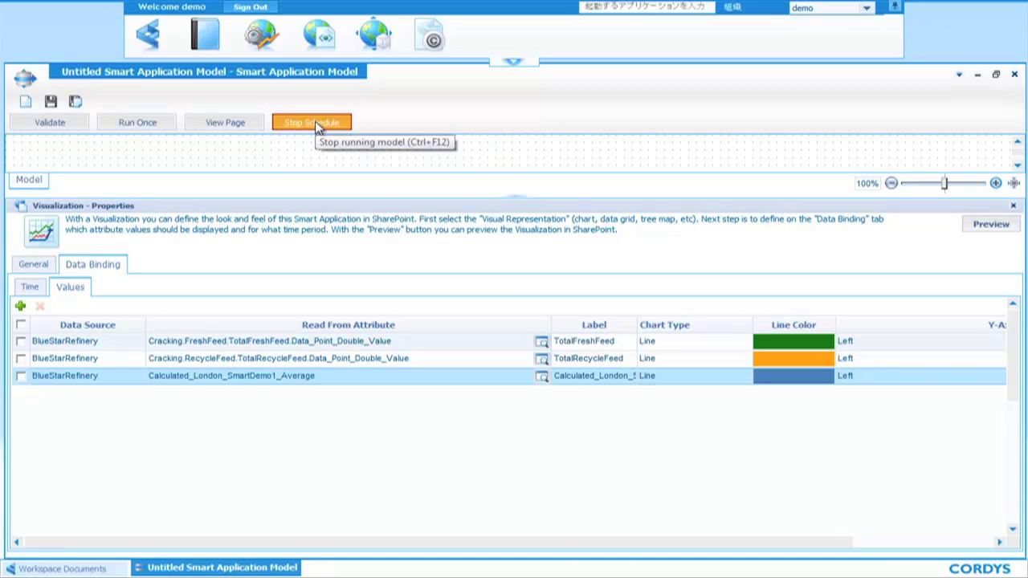
left_click(225, 123)
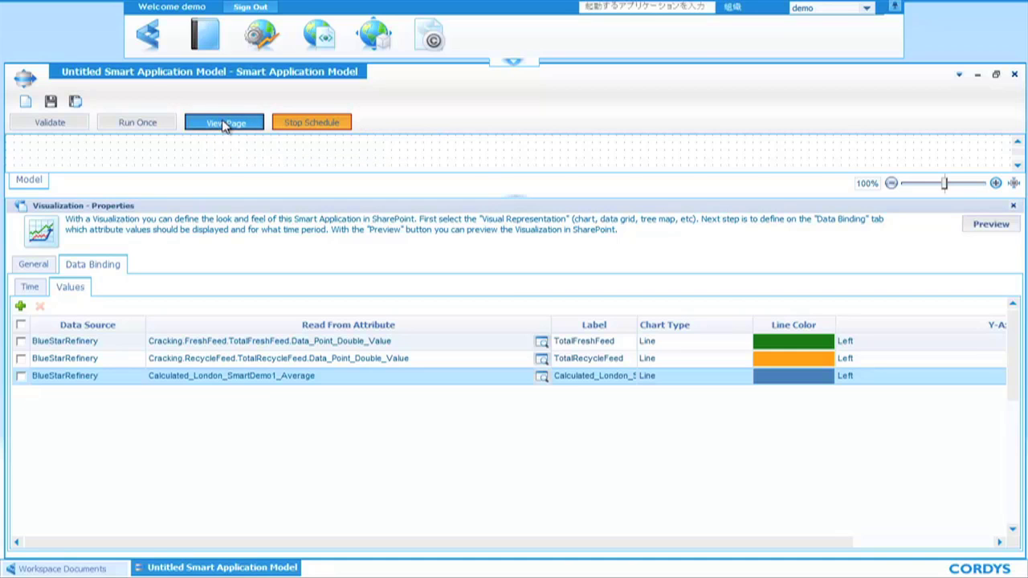